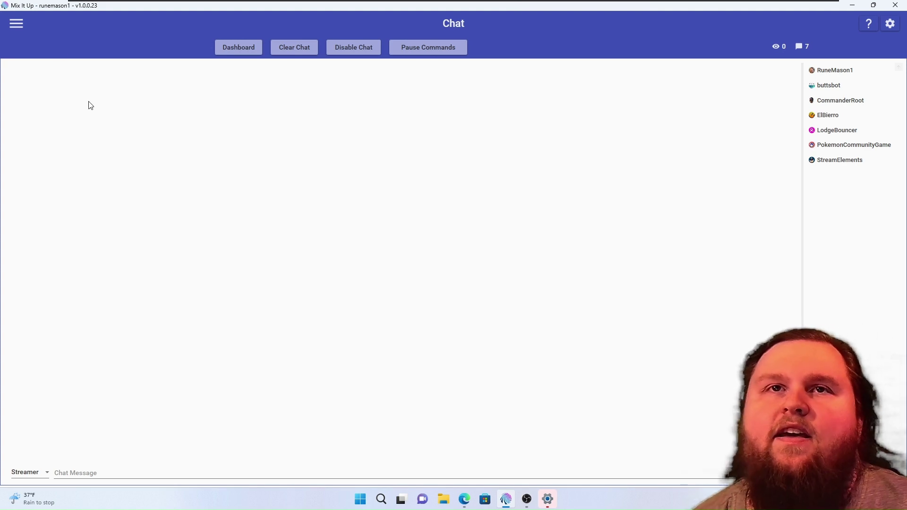
# Create a new chat command and add a Special Identifier action to it
pyautogui.click(16, 23)
pyautogui.click(57, 89)
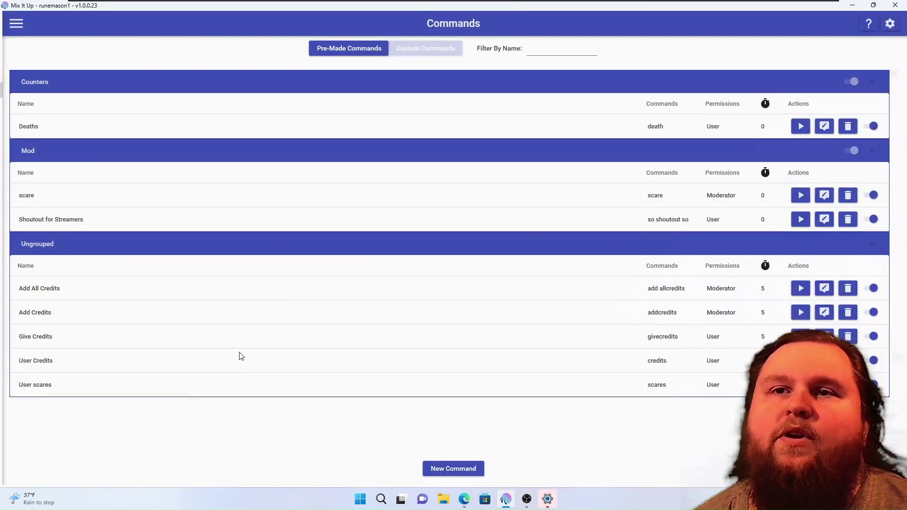
pyautogui.click(455, 467)
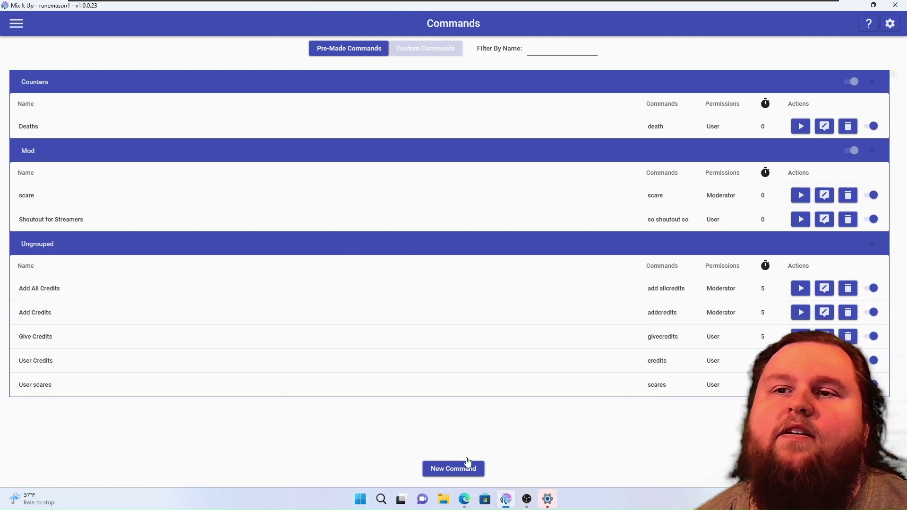
pyautogui.click(384, 369)
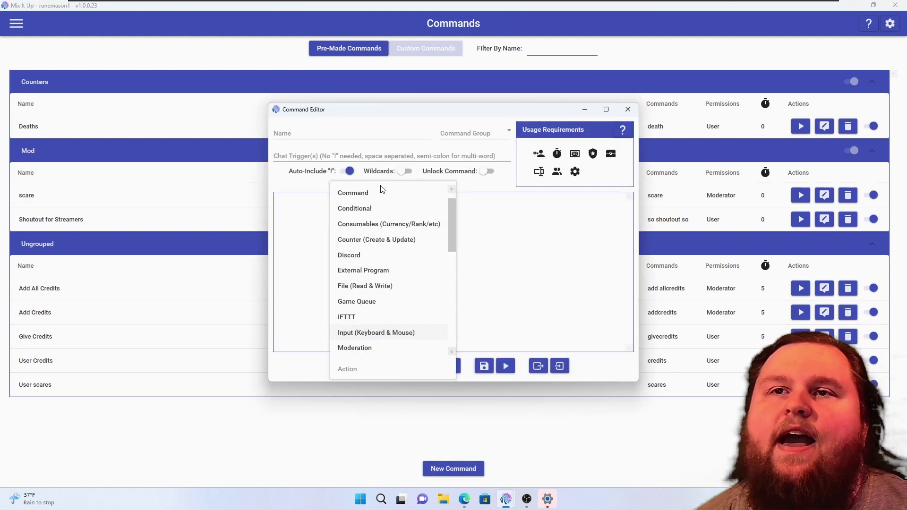
pyautogui.scroll(-8, 385, 259)
pyautogui.scroll(2, 386, 259)
pyautogui.click(388, 274)
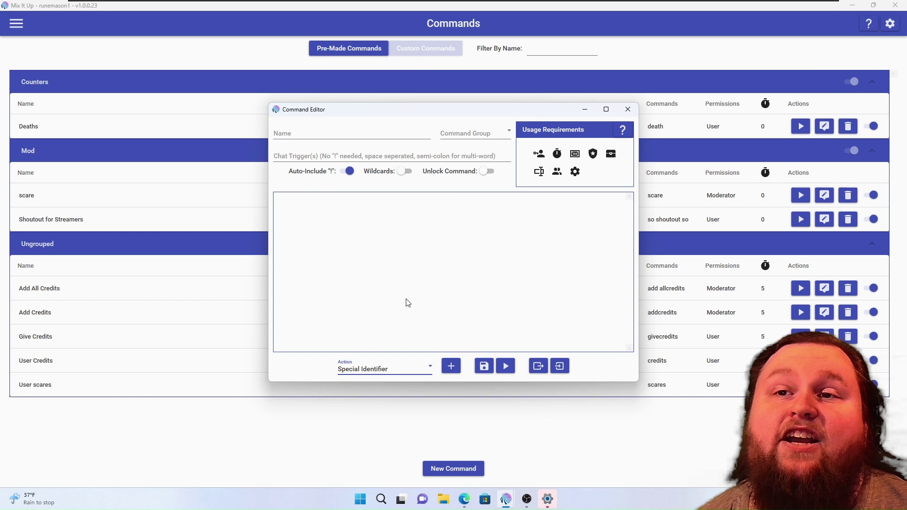
pyautogui.click(447, 364)
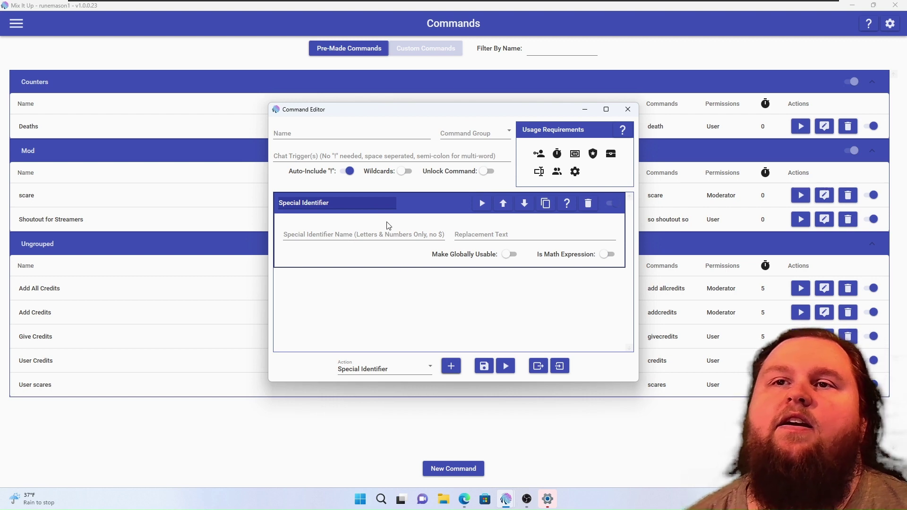
# Name the special identifier IDTest and set its replacement text to "This is a test of the special identifier action."
pyautogui.click(381, 233)
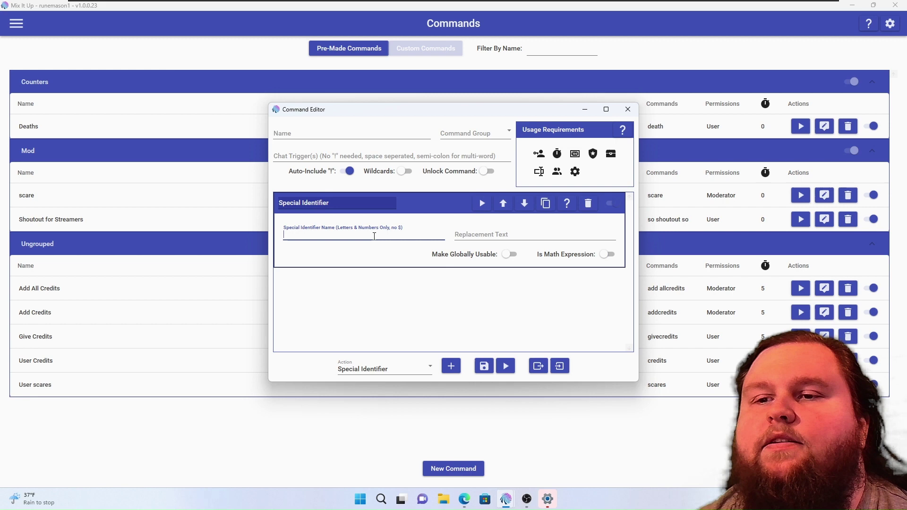
pyautogui.write('IDTest')
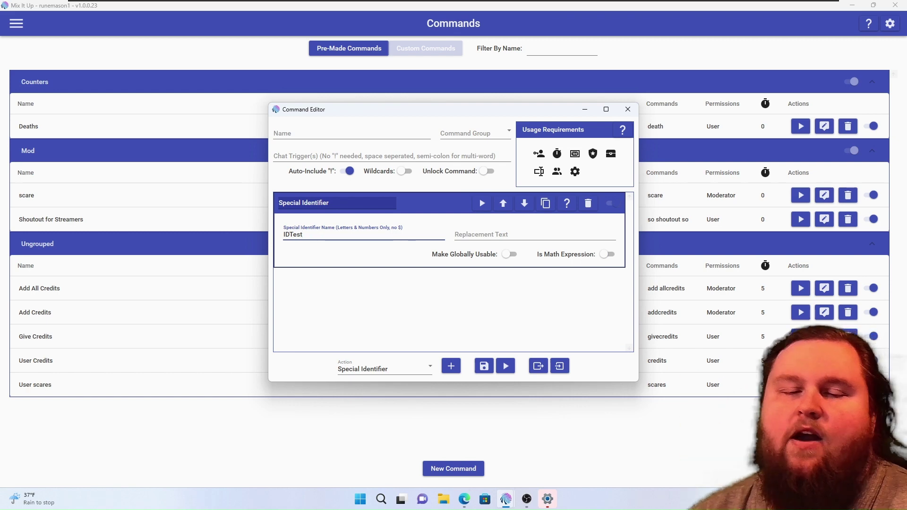
pyautogui.press('Tab')
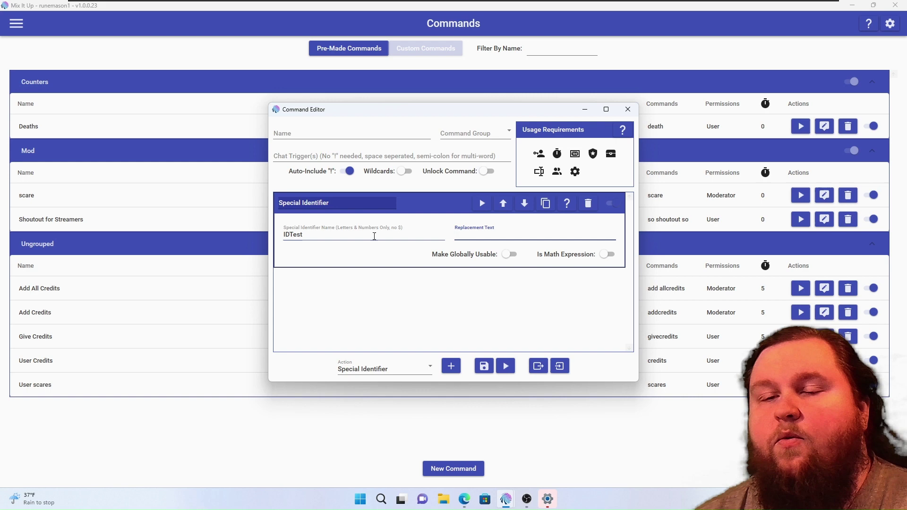
pyautogui.write('Th')
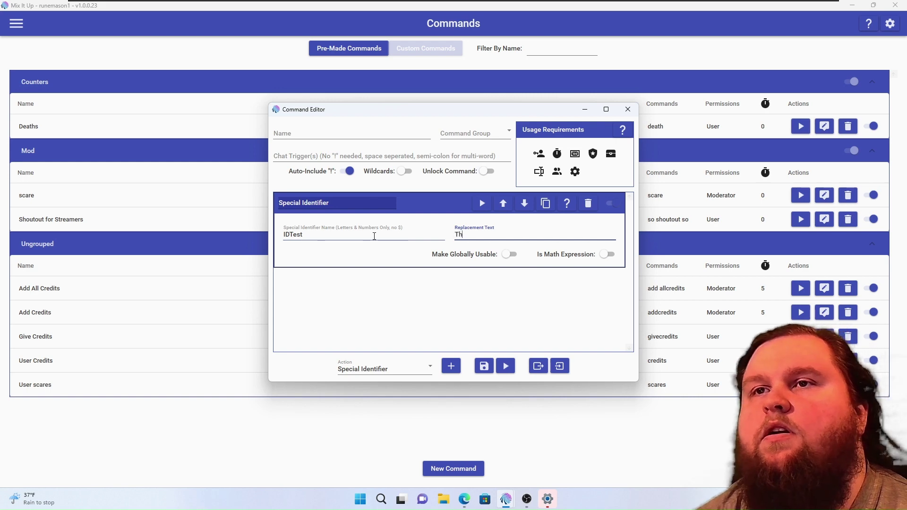
pyautogui.write('is is a test ')
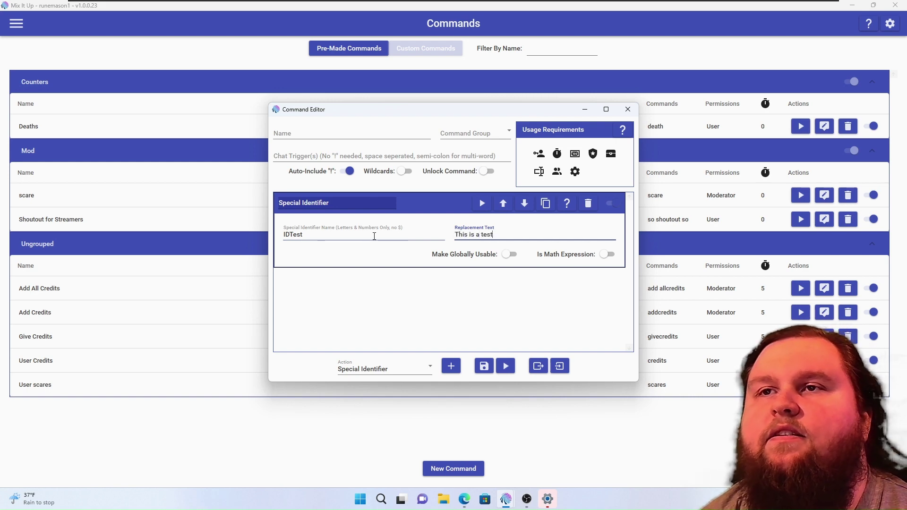
pyautogui.write('o')
pyautogui.press('BackSpace')
pyautogui.write('of ')
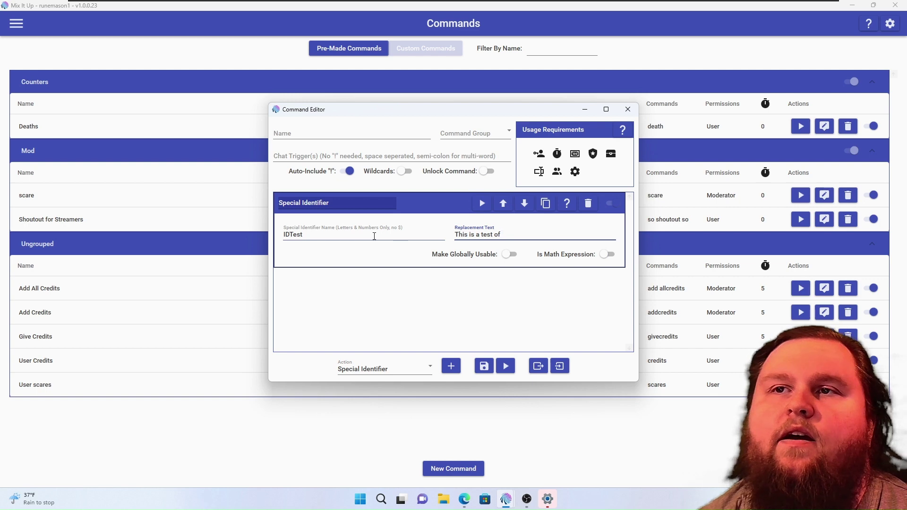
pyautogui.write('the specia')
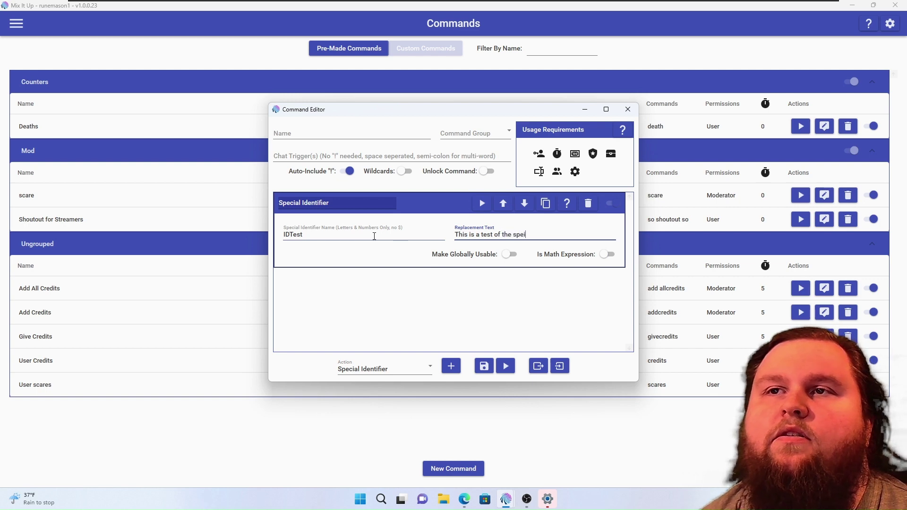
pyautogui.write('l ide')
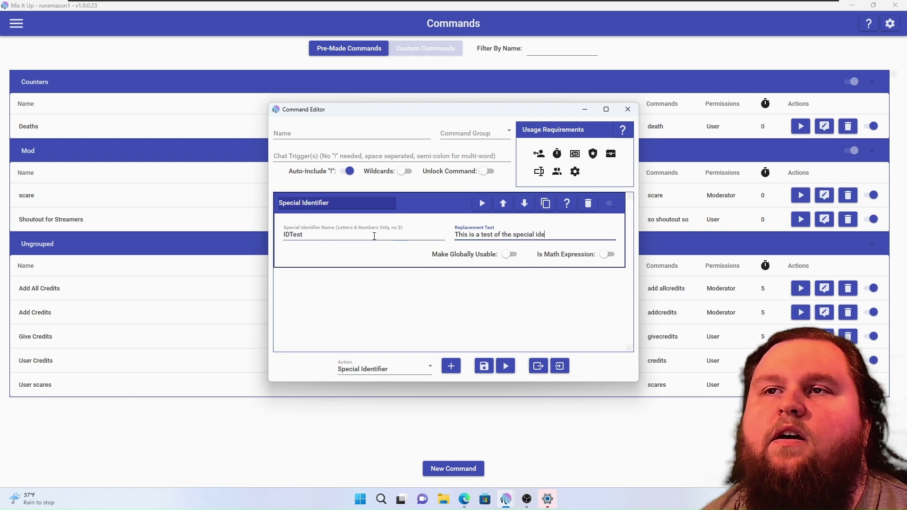
pyautogui.write('ntifie')
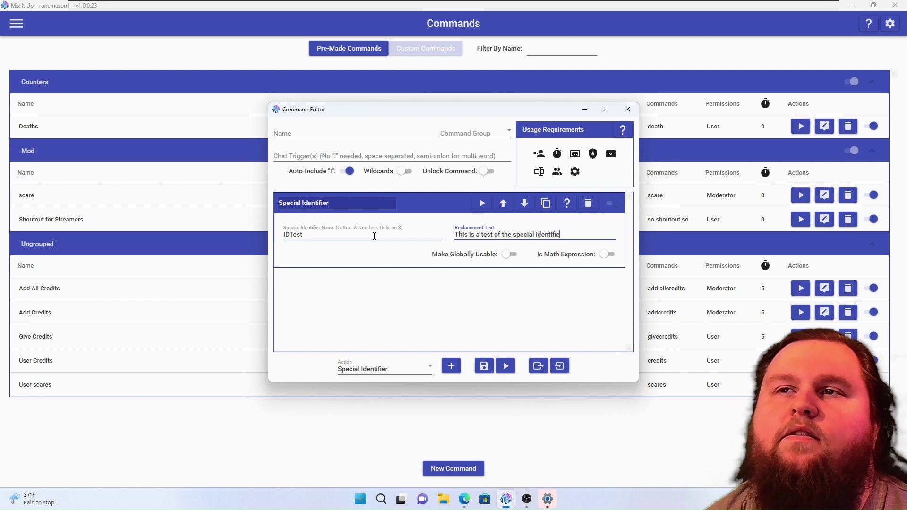
pyautogui.write('r action.')
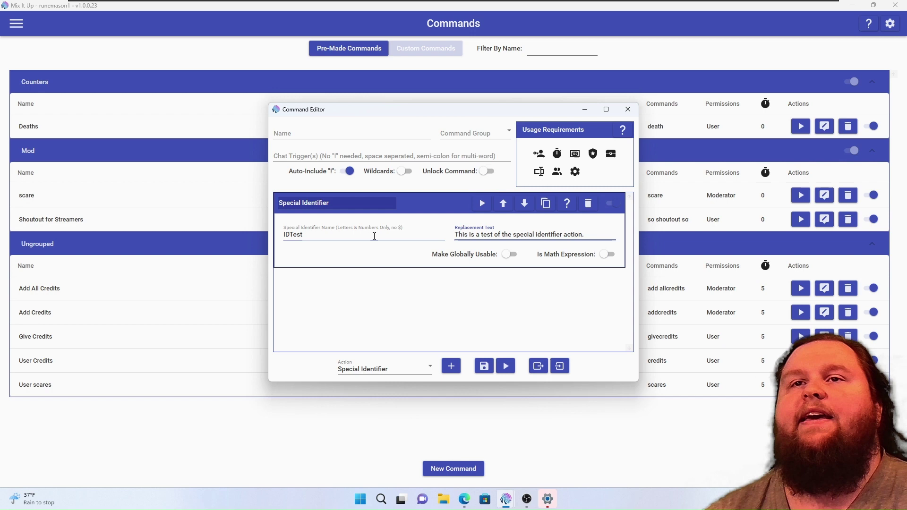
# Name the command Test and set its chat trigger to test
pyautogui.click(388, 138)
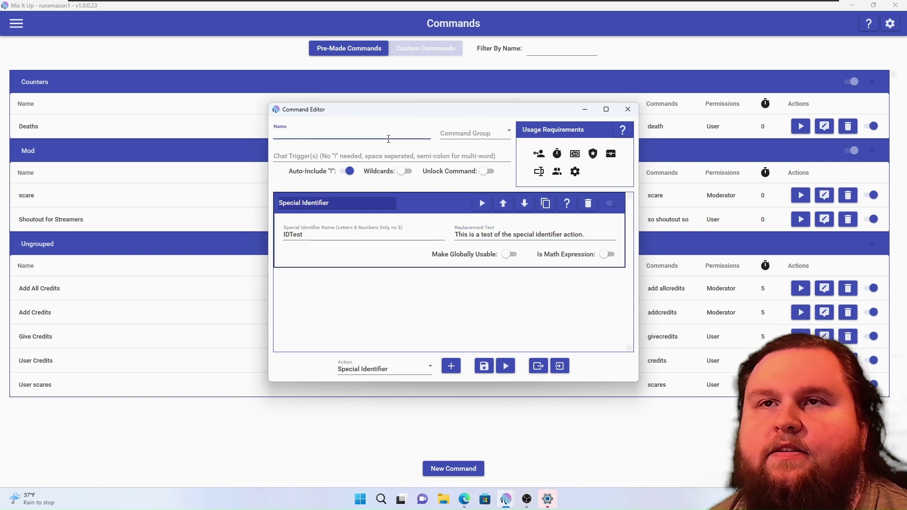
pyautogui.write('Test')
pyautogui.press('Tab')
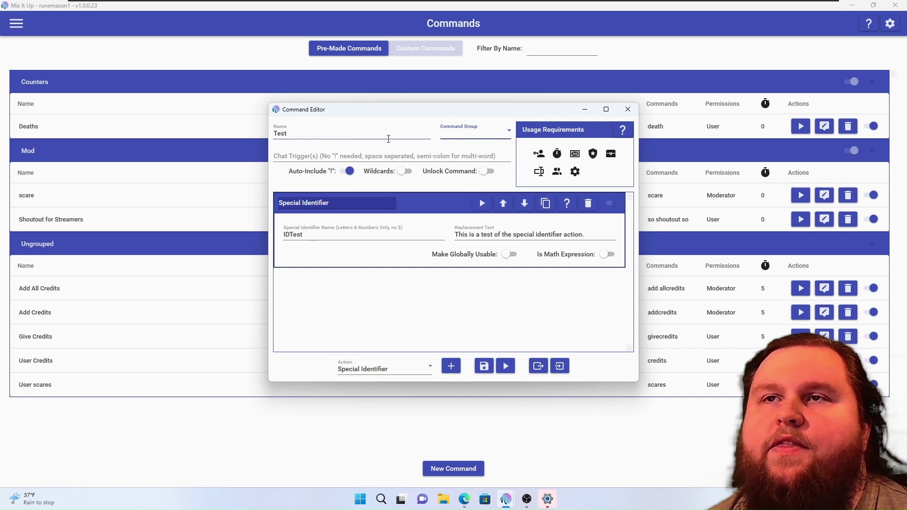
pyautogui.press('Tab')
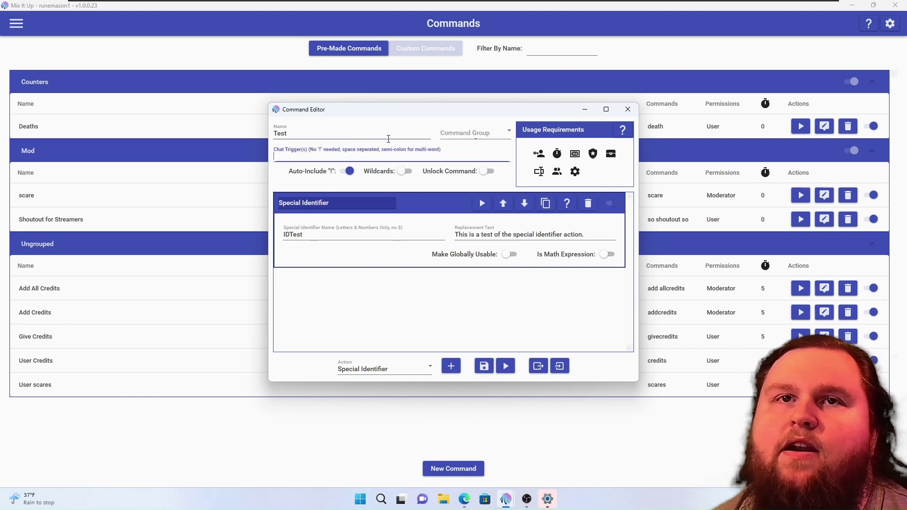
pyautogui.write('test')
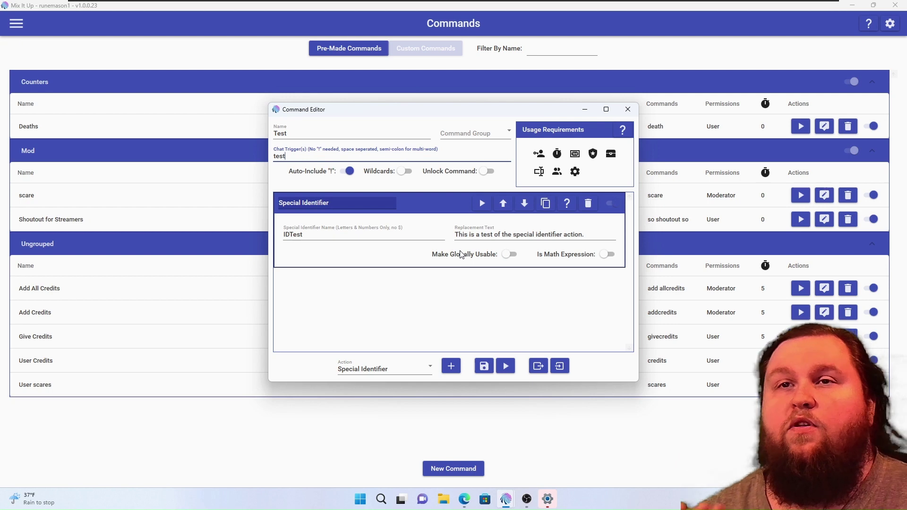
# Add a Chat Message action below the Special Identifier action in the Test command
pyautogui.click(362, 371)
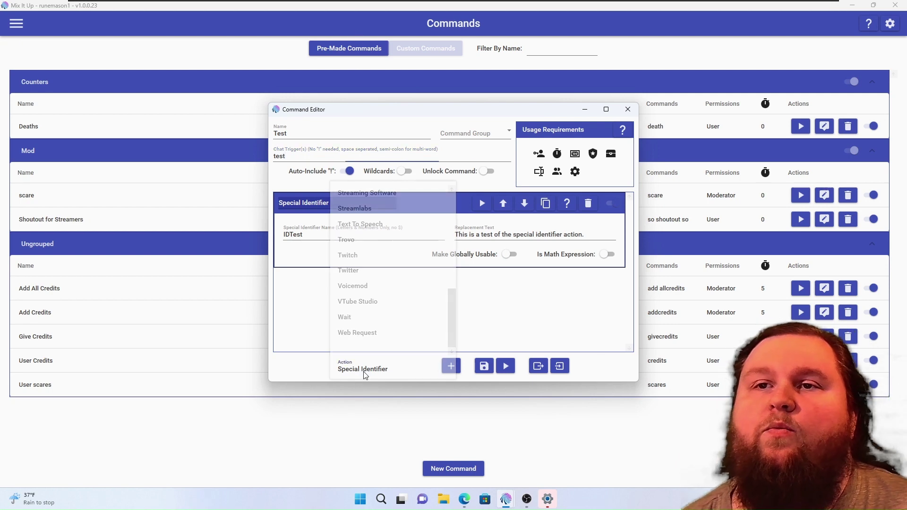
pyautogui.scroll(8, 355, 282)
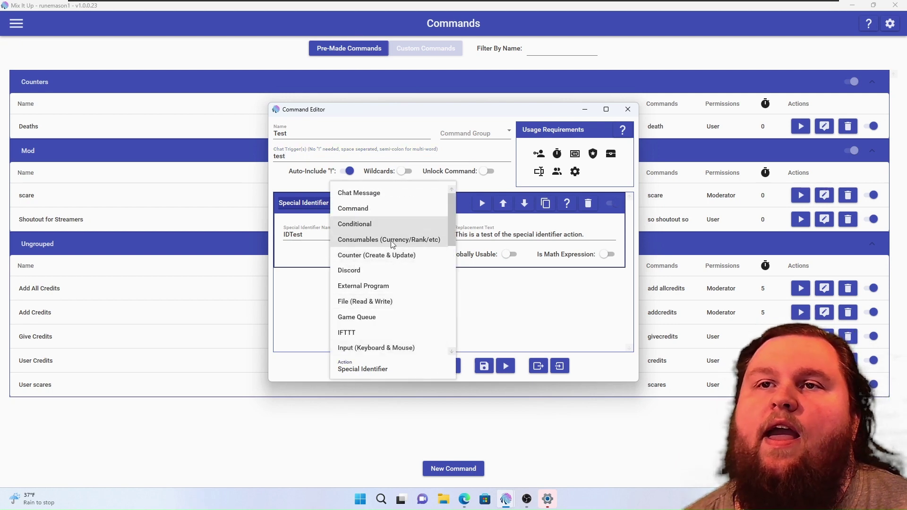
pyautogui.click(403, 197)
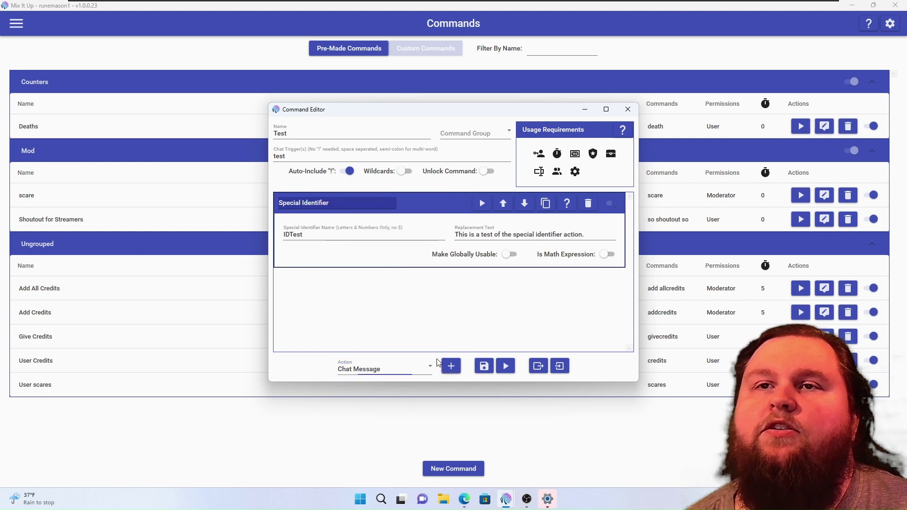
pyautogui.click(451, 366)
pyautogui.click(336, 331)
pyautogui.click(333, 234)
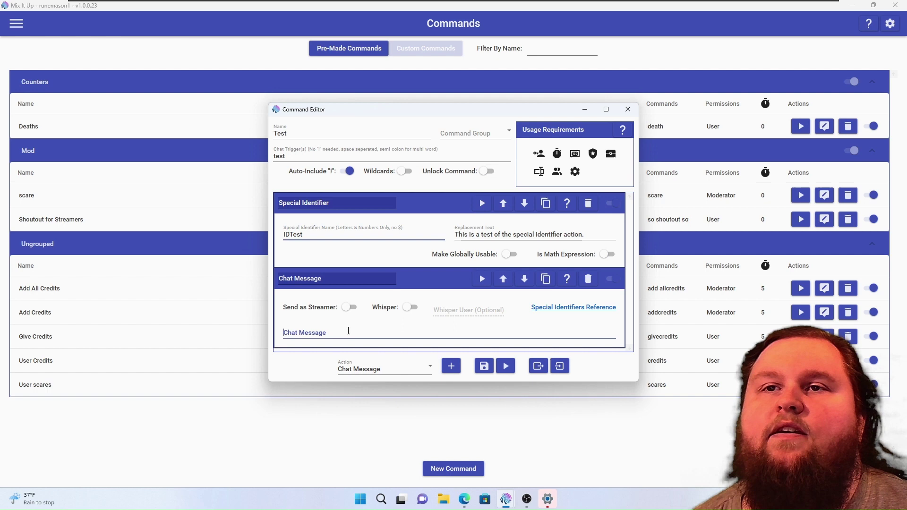
# Set the chat message text to $IDTest so that it outputs the special identifier
pyautogui.click(329, 332)
pyautogui.write('$')
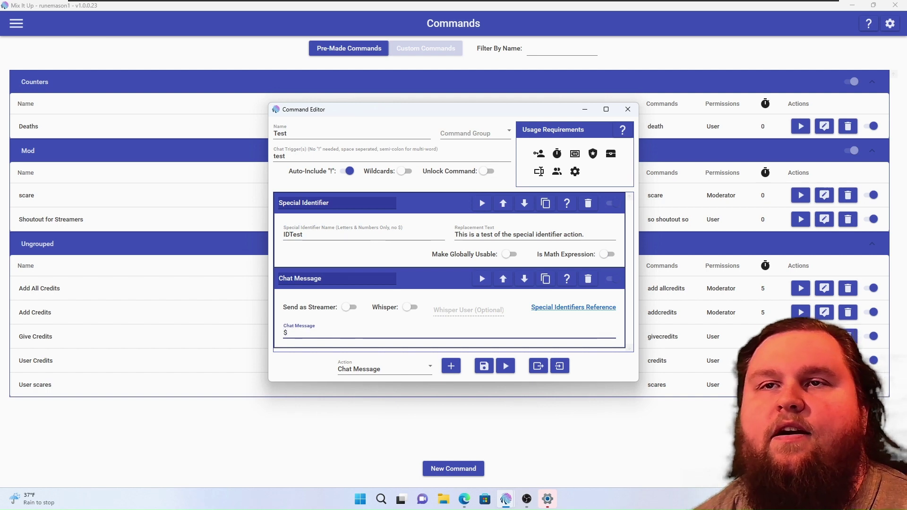
pyautogui.write('IDTtes')
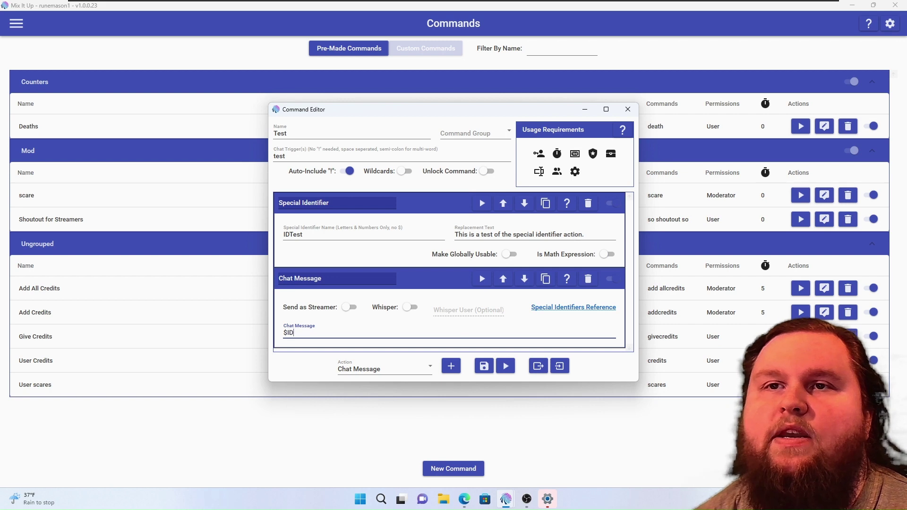
pyautogui.press('BackSpace')
pyautogui.press('BackSpace')
pyautogui.press('BackSpace')
pyautogui.write('e')
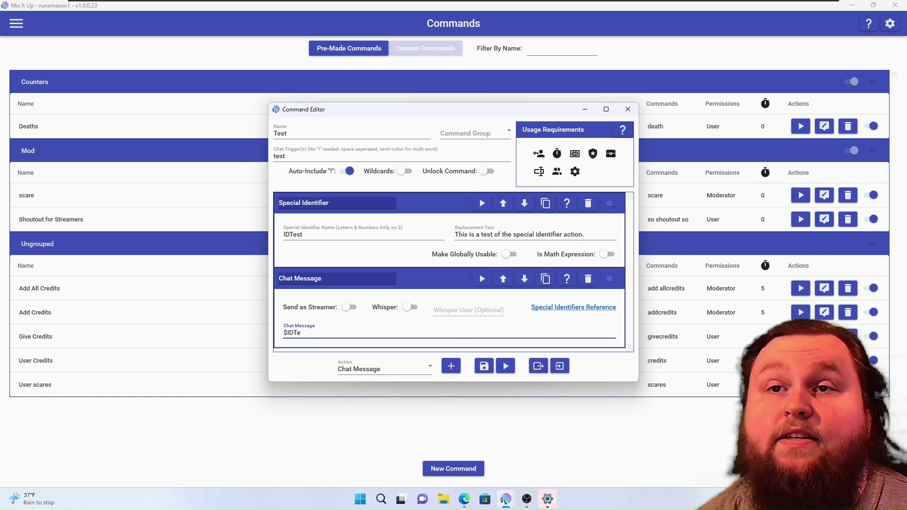
pyautogui.write('st')
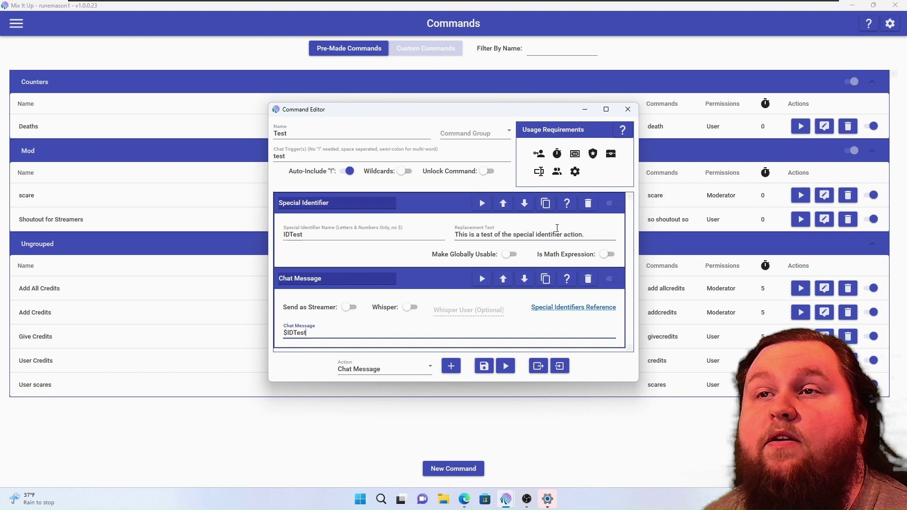
# Review the special identifier's replacement text and save the Test command
pyautogui.moveTo(587, 232); pyautogui.dragTo(457, 233)
pyautogui.click(439, 263)
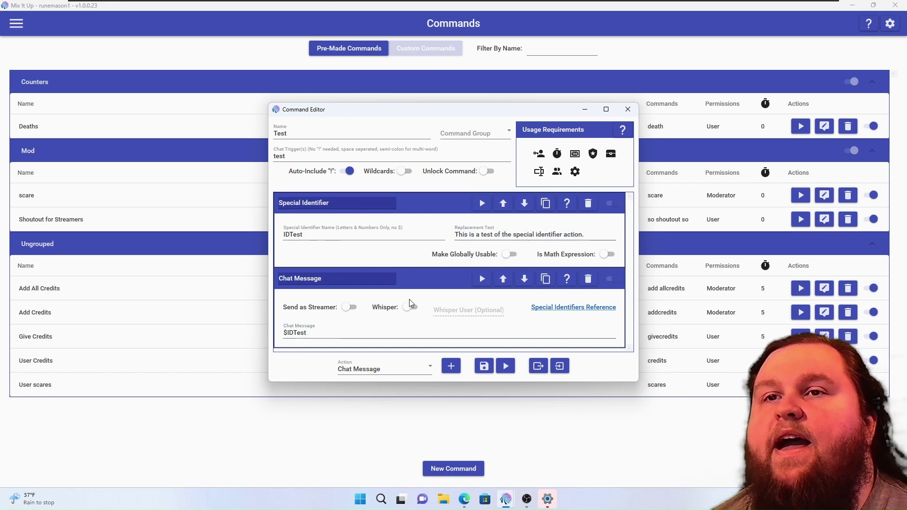
pyautogui.click(486, 371)
# Send !test in the channel chat to run the command and inspect the bot's replies
pyautogui.click(16, 24)
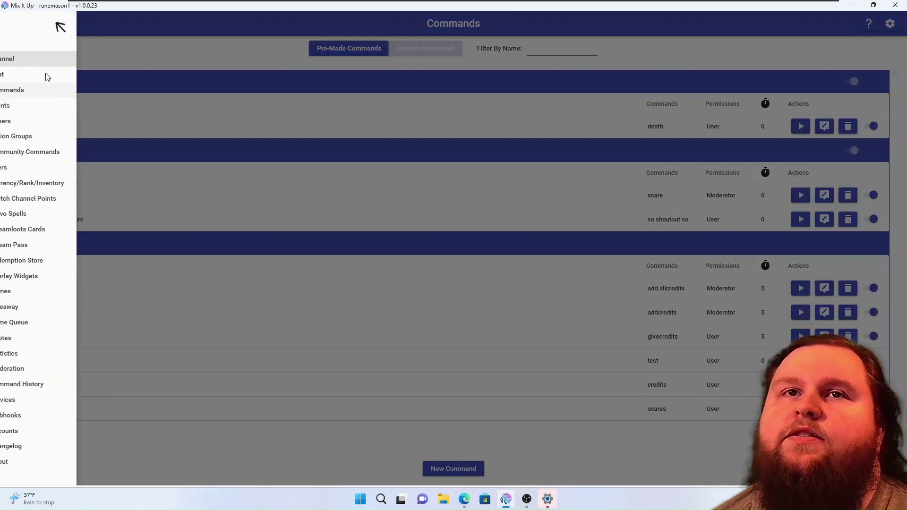
pyautogui.click(68, 80)
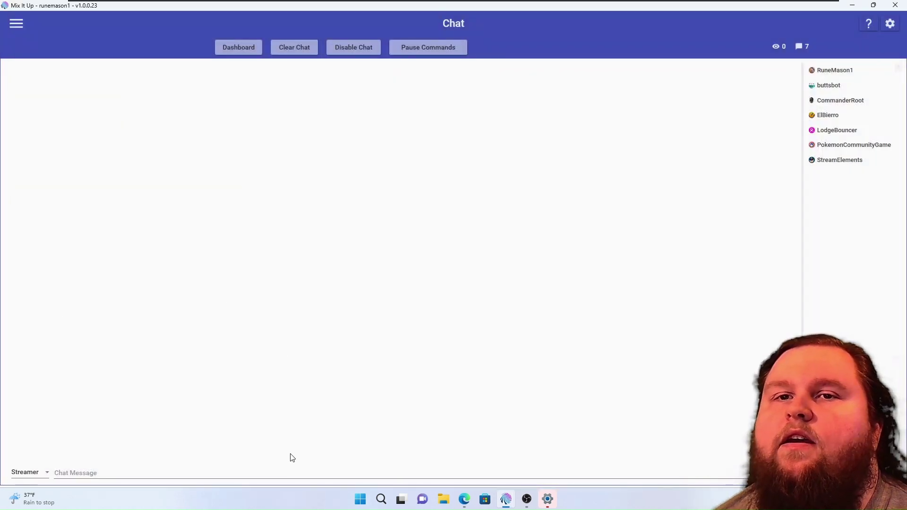
pyautogui.click(252, 468)
pyautogui.write('!')
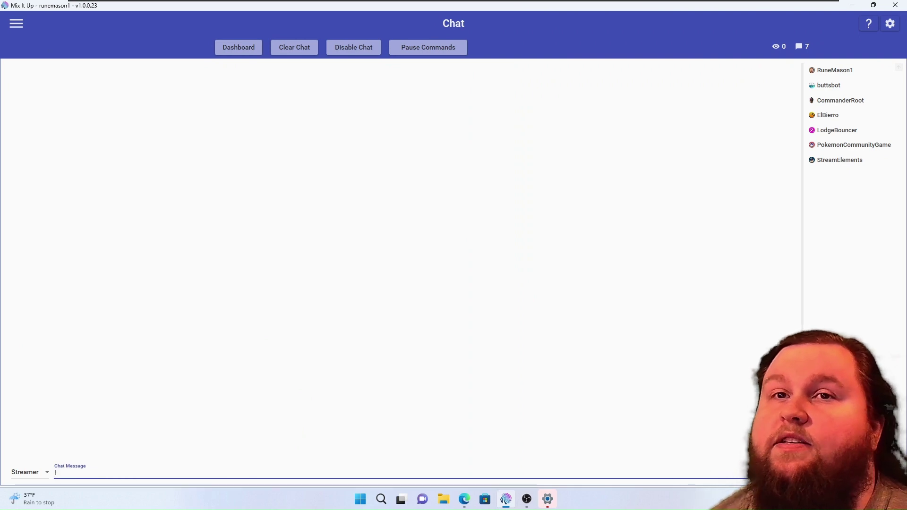
pyautogui.write('test')
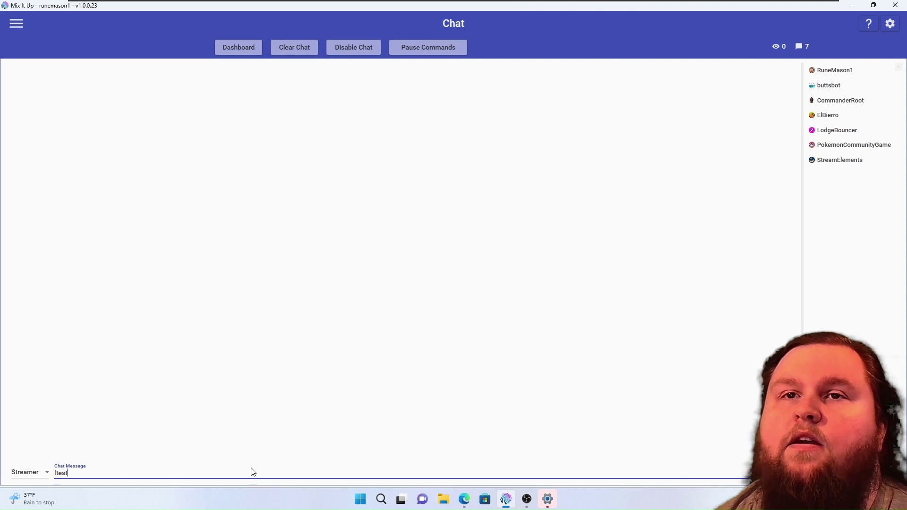
pyautogui.press('Return')
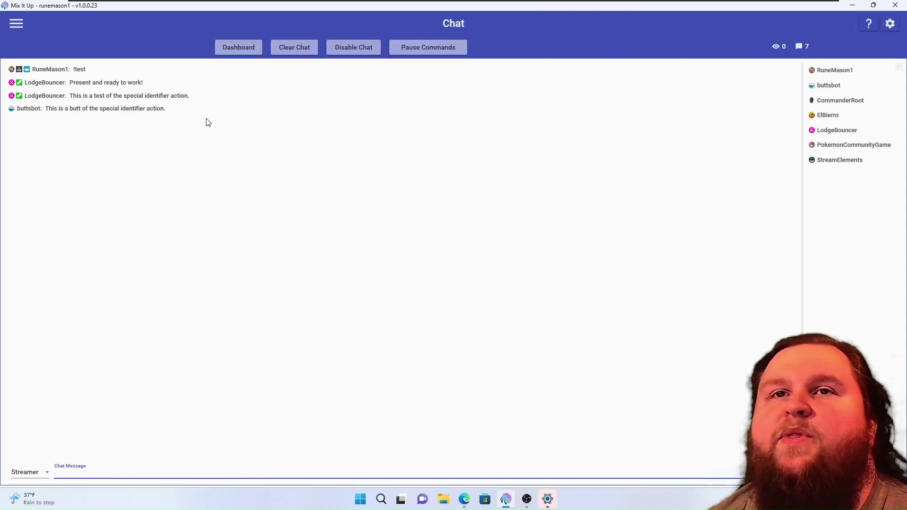
pyautogui.click(225, 97)
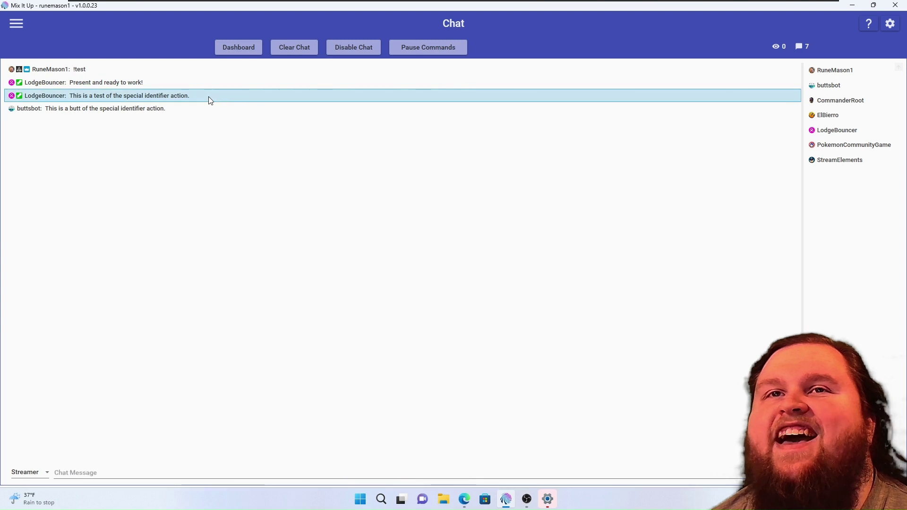
pyautogui.click(25, 87)
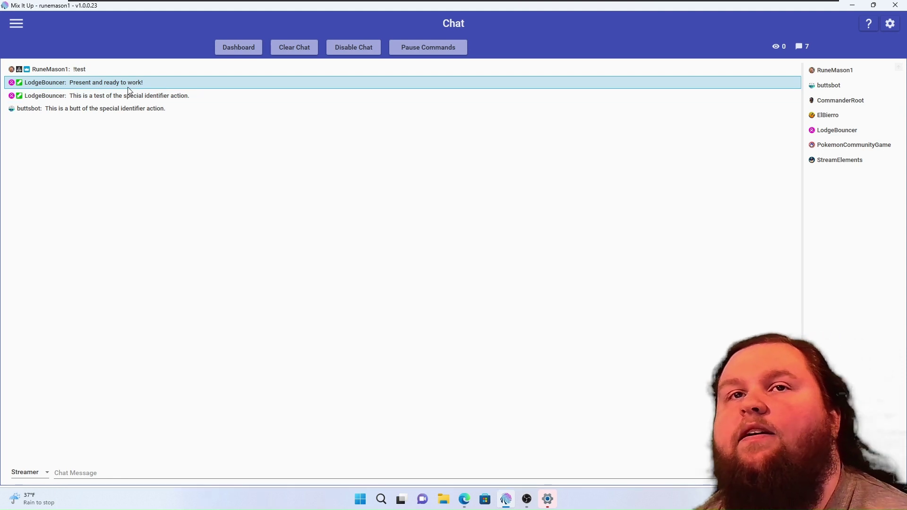
# Reopen the Test command for editing and expand its Special Identifier action
pyautogui.click(164, 112)
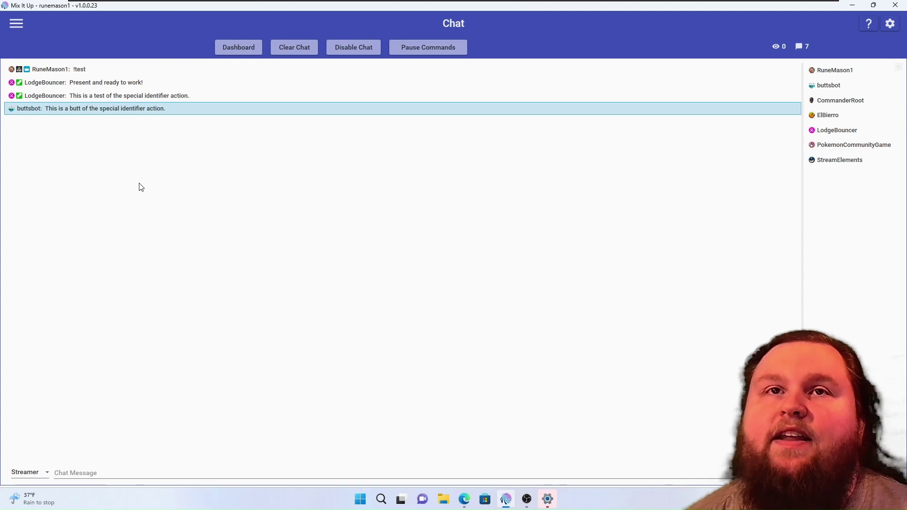
pyautogui.click(18, 26)
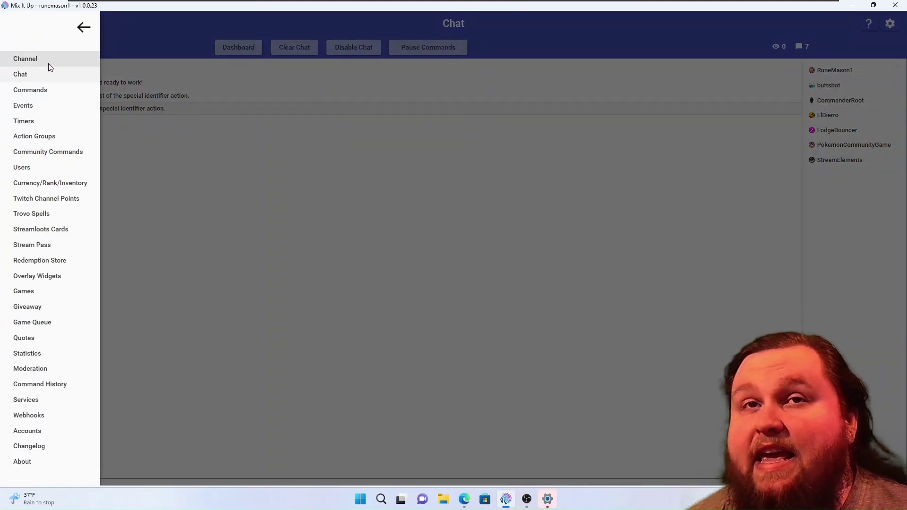
pyautogui.click(56, 94)
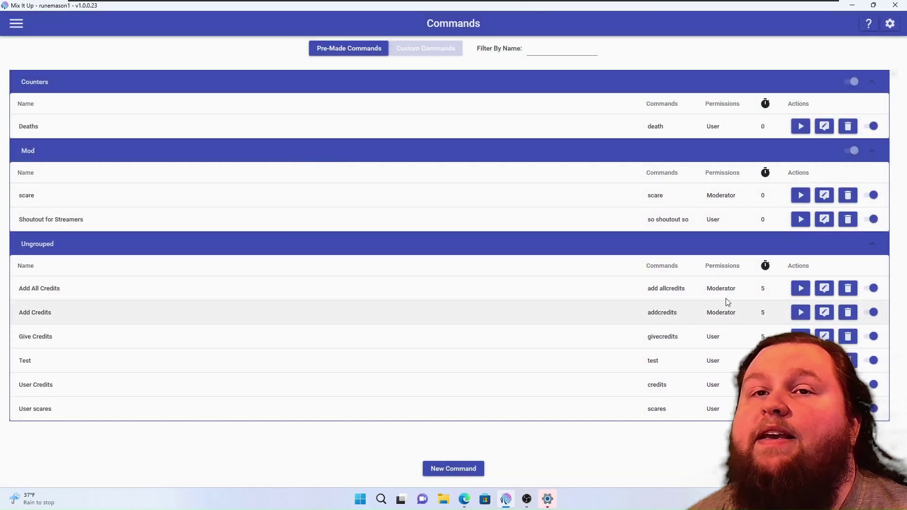
pyautogui.click(824, 360)
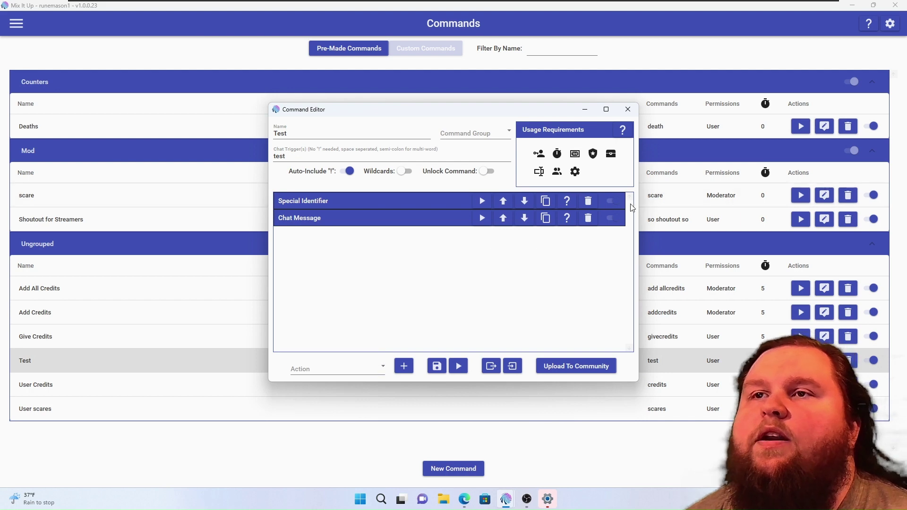
pyautogui.click(412, 201)
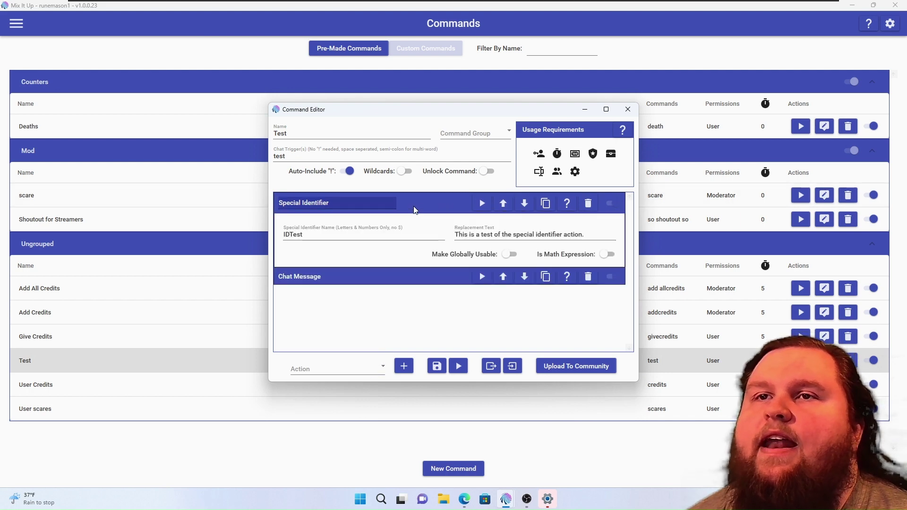
# Clear the replacement text of the IDTest special identifier
pyautogui.doubleClick(516, 235)
pyautogui.click(515, 235)
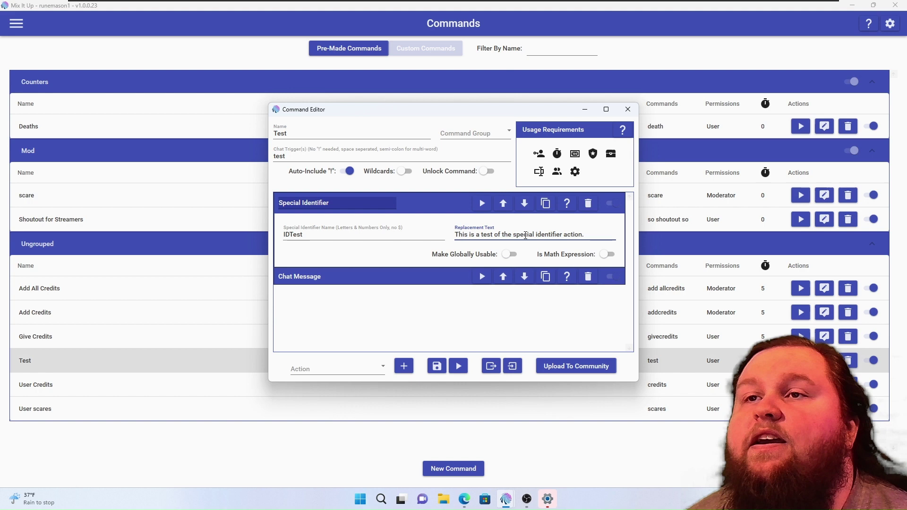
pyautogui.click(599, 231)
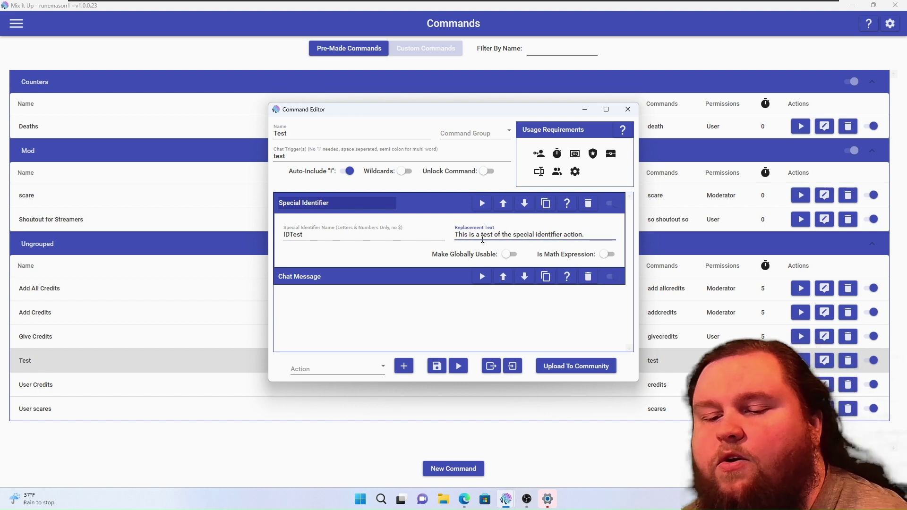
pyautogui.press('BackSpace')
pyautogui.press('BackSpace')
pyautogui.press('BackSpace')
pyautogui.press('BackSpace')
pyautogui.press('BackSpace')
pyautogui.press('BackSpace')
pyautogui.press('BackSpace')
pyautogui.press('BackSpace')
pyautogui.press('BackSpace')
pyautogui.press('BackSpace')
pyautogui.press('BackSpace')
pyautogui.press('BackSpace')
pyautogui.press('BackSpace')
pyautogui.press('BackSpace')
pyautogui.press('BackSpace')
pyautogui.press('BackSpace')
pyautogui.press('BackSpace')
pyautogui.press('BackSpace')
pyautogui.press('BackSpace')
pyautogui.press('BackSpace')
pyautogui.press('BackSpace')
pyautogui.press('BackSpace')
pyautogui.press('BackSpace')
pyautogui.press('BackSpace')
pyautogui.press('BackSpace')
pyautogui.press('BackSpace')
pyautogui.press('BackSpace')
pyautogui.press('BackSpace')
pyautogui.press('BackSpace')
pyautogui.press('BackSpace')
pyautogui.press('BackSpace')
pyautogui.press('BackSpace')
pyautogui.press('BackSpace')
pyautogui.press('BackSpace')
pyautogui.press('BackSpace')
pyautogui.press('BackSpace')
pyautogui.press('BackSpace')
pyautogui.press('BackSpace')
pyautogui.press('BackSpace')
pyautogui.press('BackSpace')
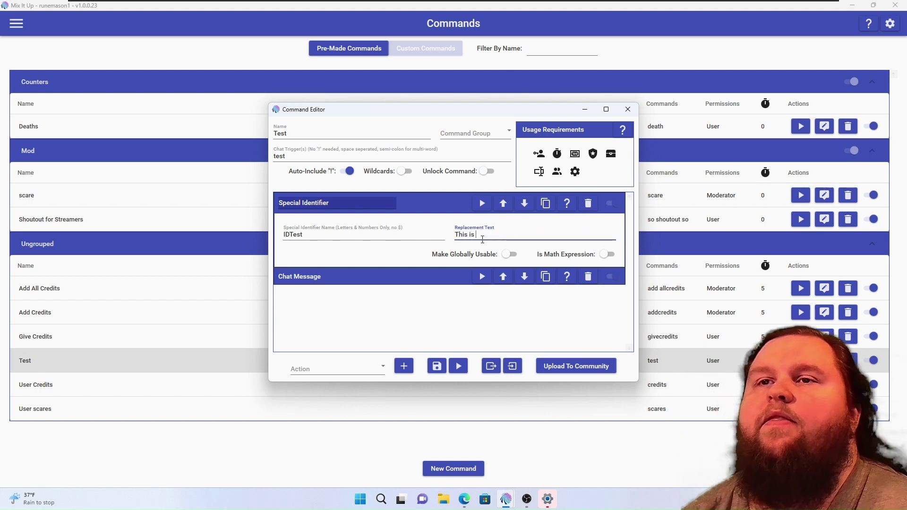
pyautogui.press('BackSpace')
pyautogui.press('BackSpace')
pyautogui.press('BackSpace')
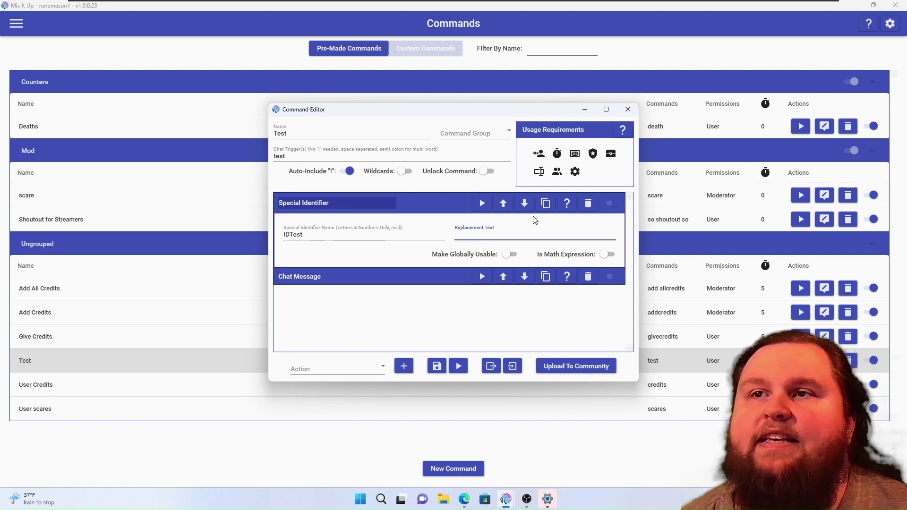
# Mark the IDTest special identifier as a math expression and set its replacement text to $testvalue/2
pyautogui.click(612, 262)
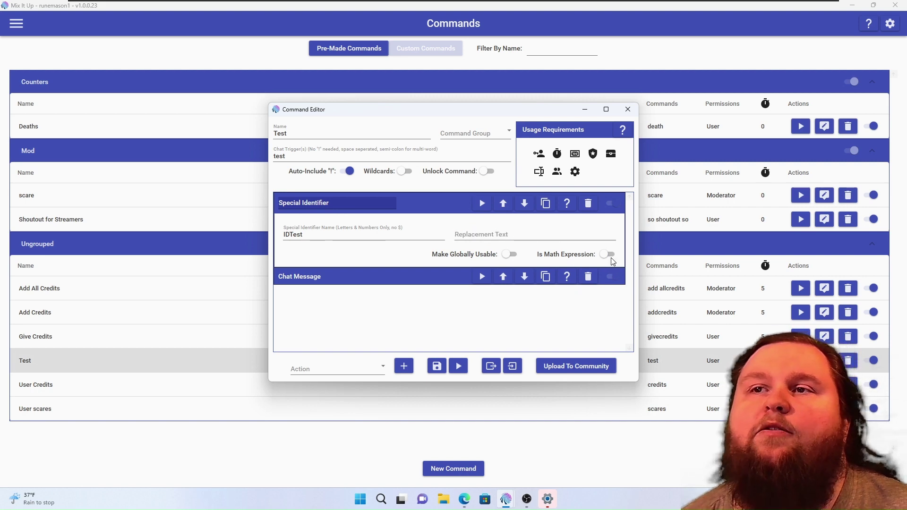
pyautogui.click(610, 255)
pyautogui.click(520, 231)
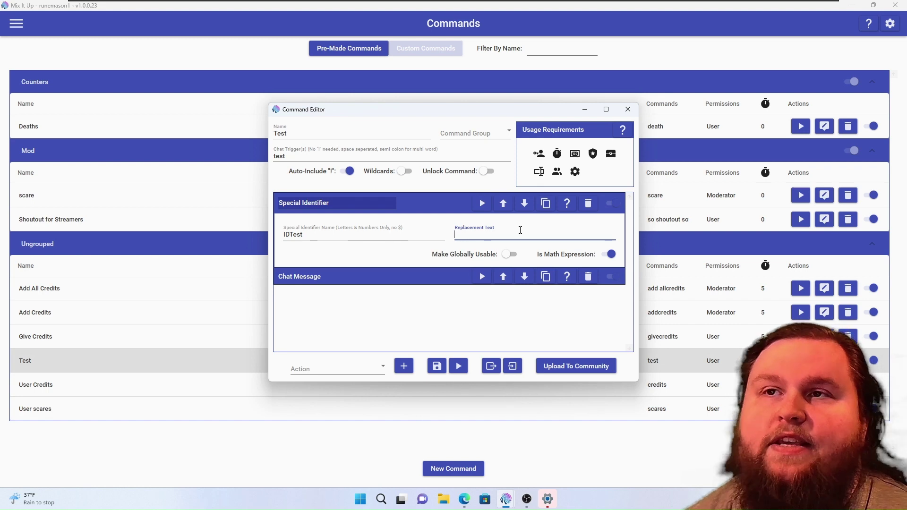
pyautogui.write('$testva')
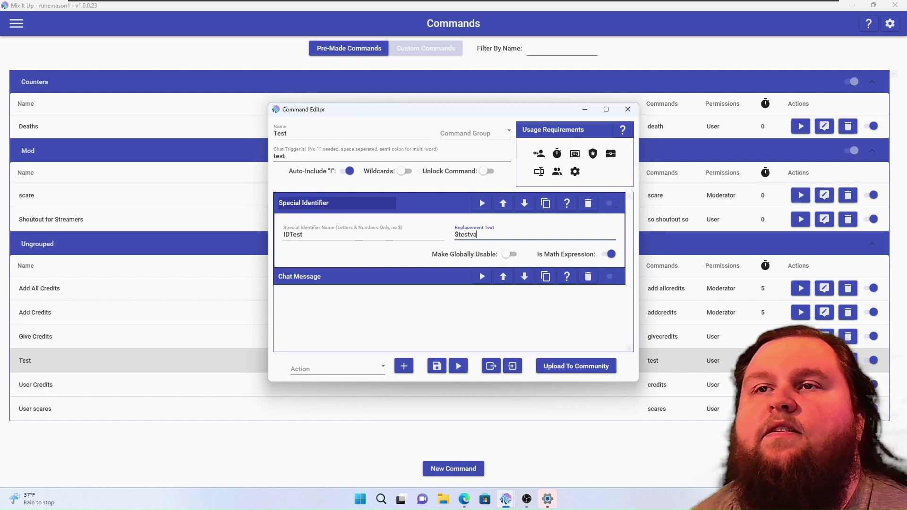
pyautogui.write('lue/2')
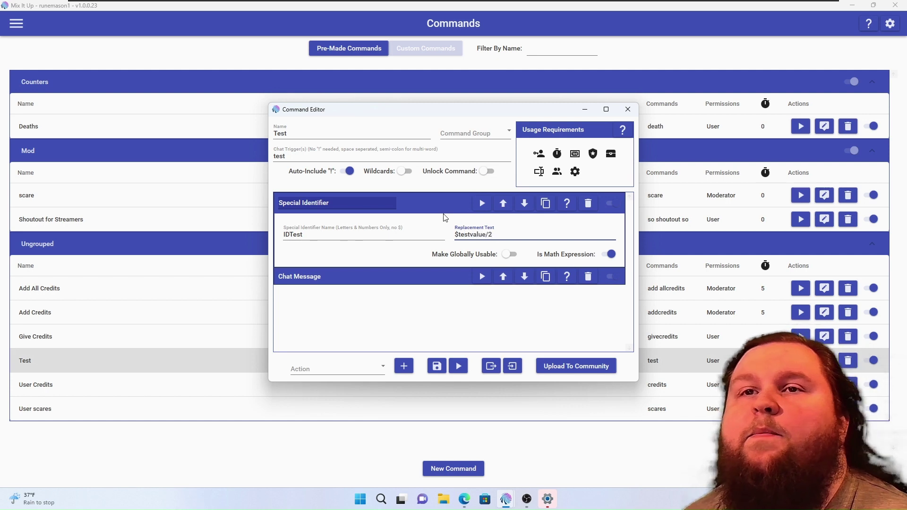
# Add a second Special Identifier action to the Test command
pyautogui.click(435, 196)
pyautogui.click(399, 213)
pyautogui.click(401, 202)
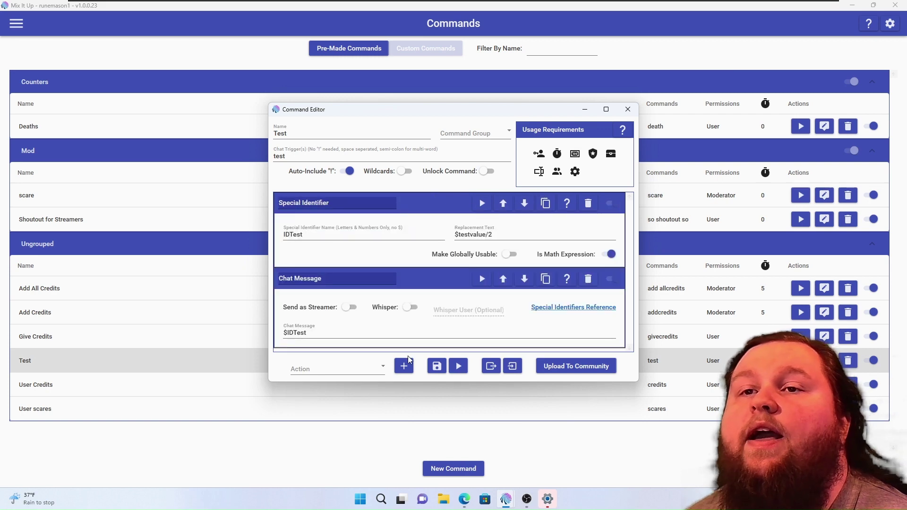
pyautogui.click(383, 369)
pyautogui.scroll(-1, 334, 255)
pyautogui.scroll(1, 334, 255)
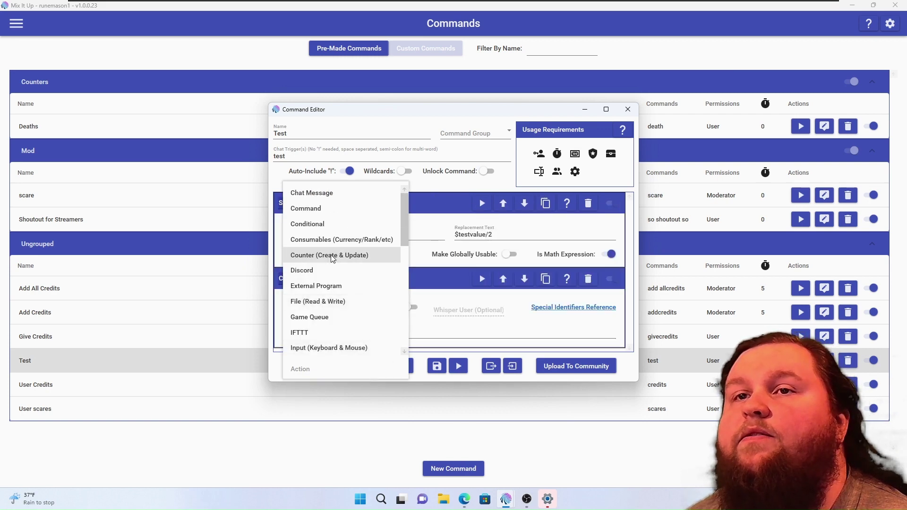
pyautogui.scroll(-4, 332, 269)
pyautogui.scroll(-1, 332, 269)
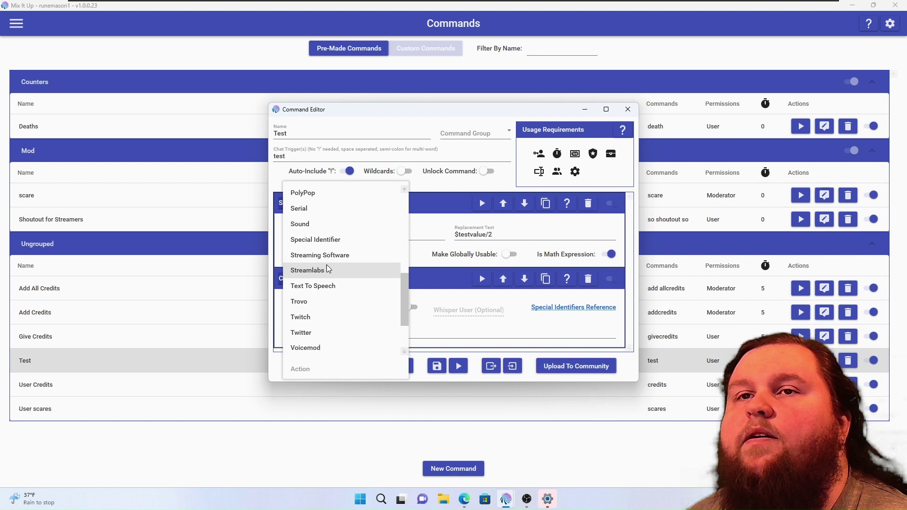
pyautogui.click(334, 240)
pyautogui.click(404, 367)
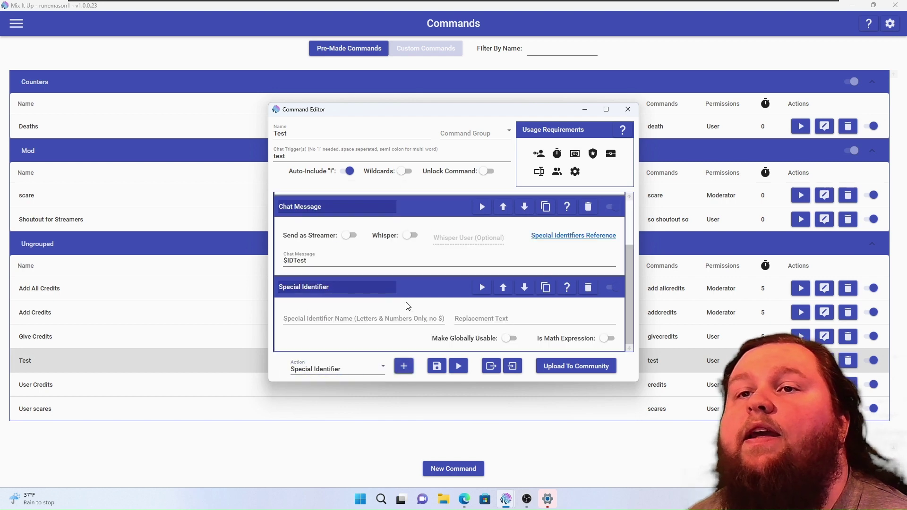
# Name the new special identifier testvalue and set its replacement text to 50
pyautogui.click(430, 272)
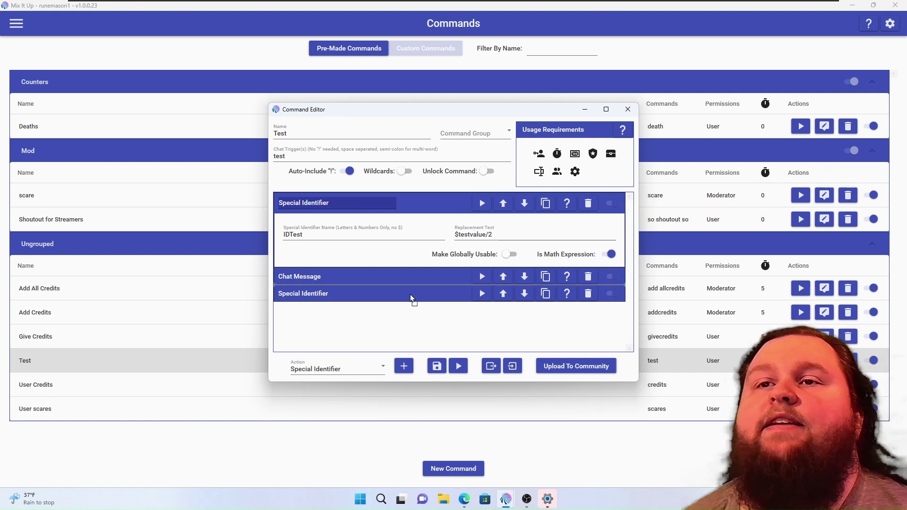
pyautogui.click(384, 302)
pyautogui.click(354, 318)
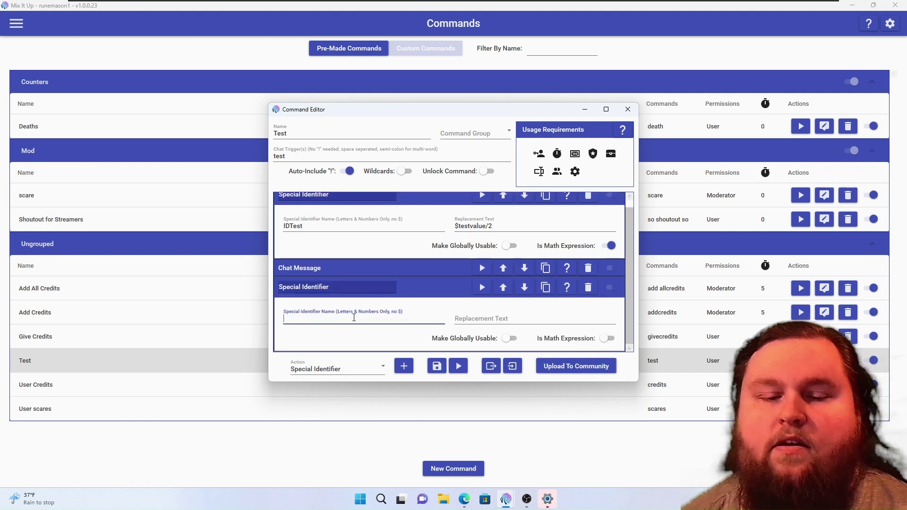
pyautogui.write('testvalue')
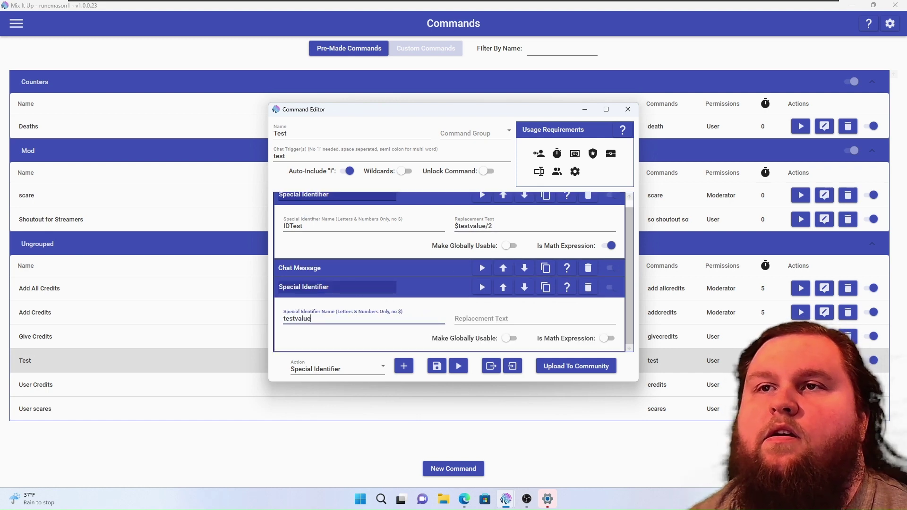
pyautogui.press('Tab')
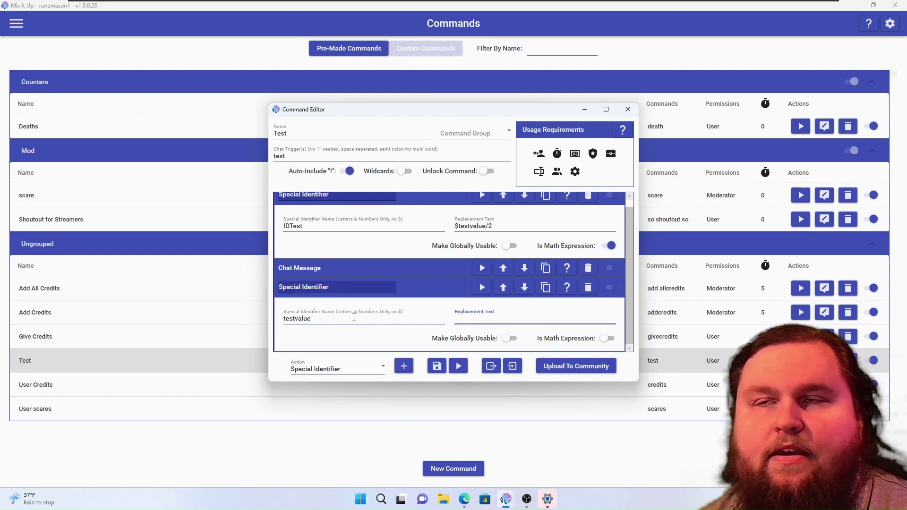
pyautogui.write('50')
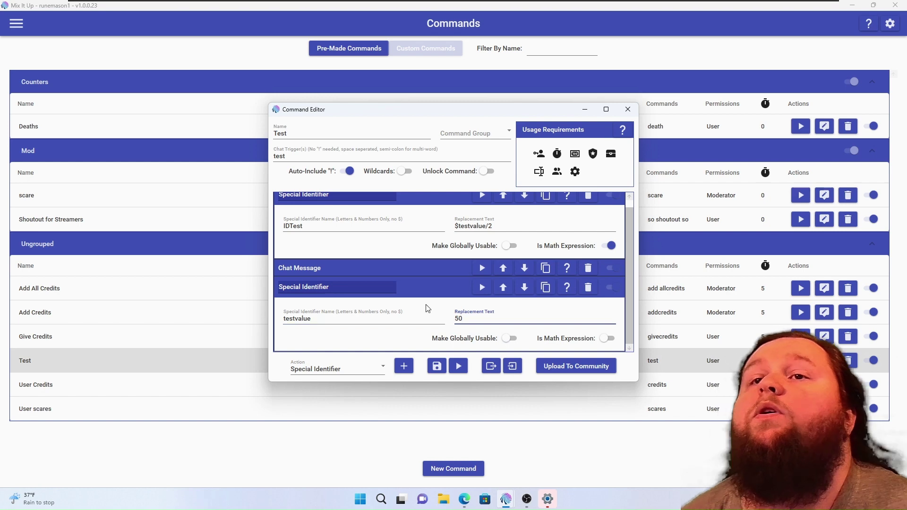
# Move the testvalue Special Identifier action above the IDTest action so it runs first
pyautogui.scroll(1, 427, 308)
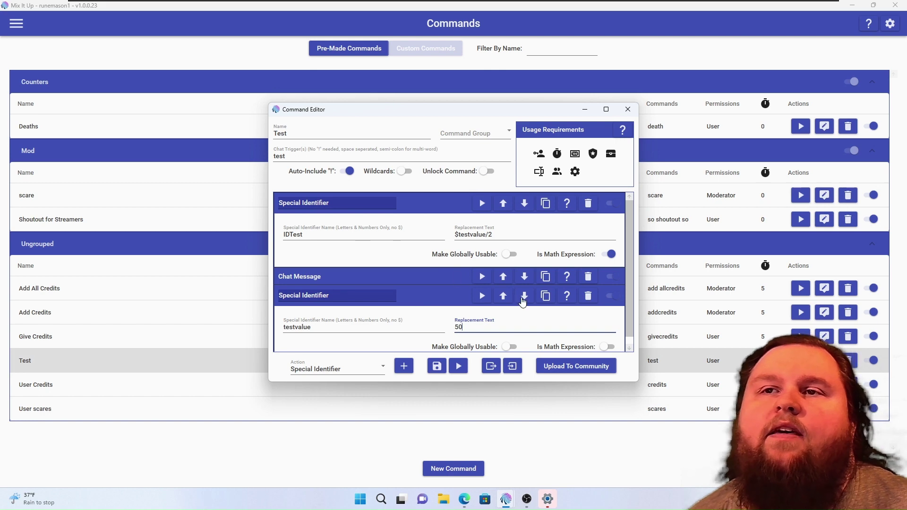
pyautogui.doubleClick(471, 234)
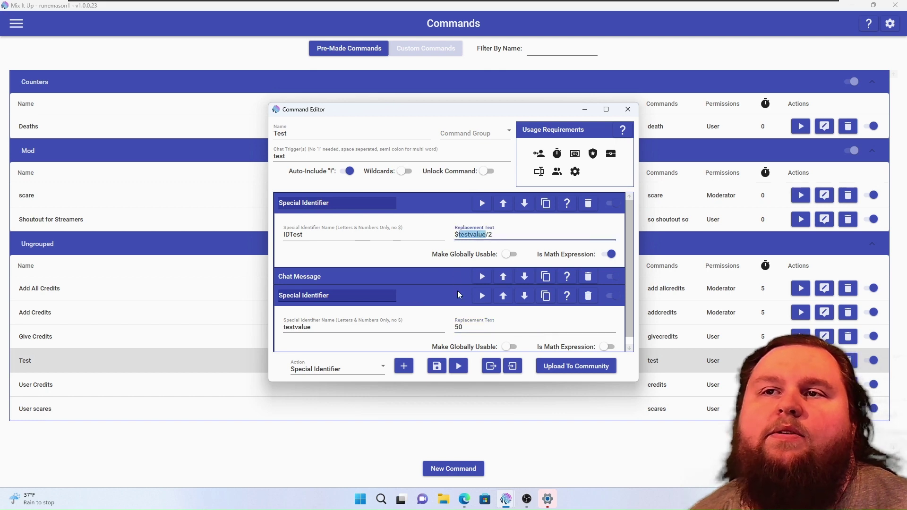
pyautogui.click(412, 295)
pyautogui.moveTo(441, 206); pyautogui.dragTo(439, 204)
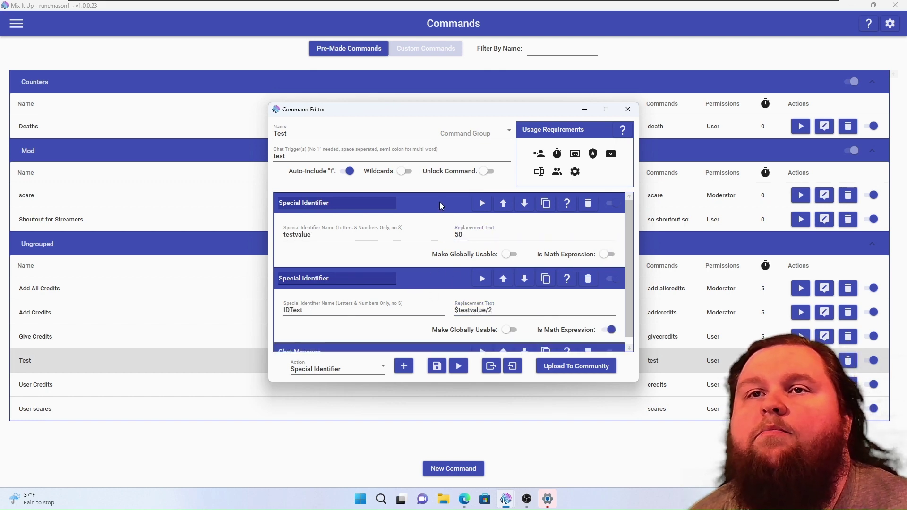
# Check the testvalue reference in the IDTest expression and save the Test command
pyautogui.click(448, 236)
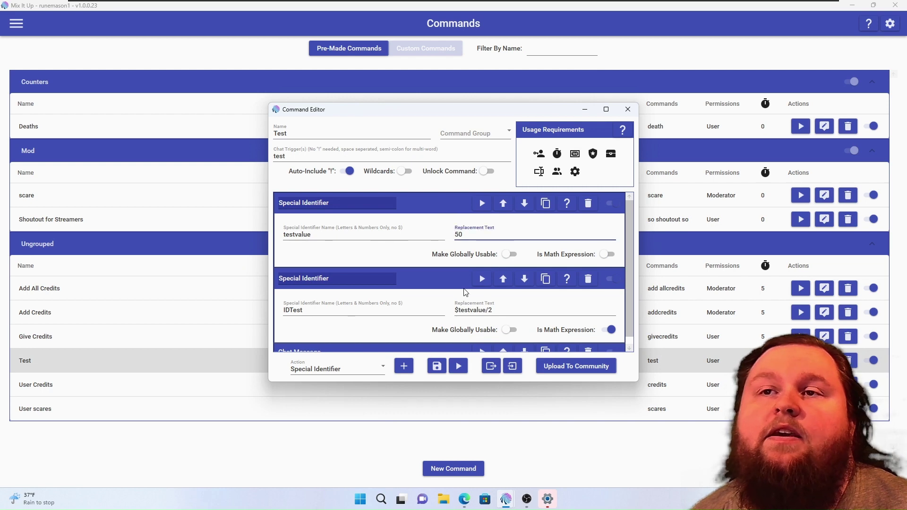
pyautogui.doubleClick(472, 310)
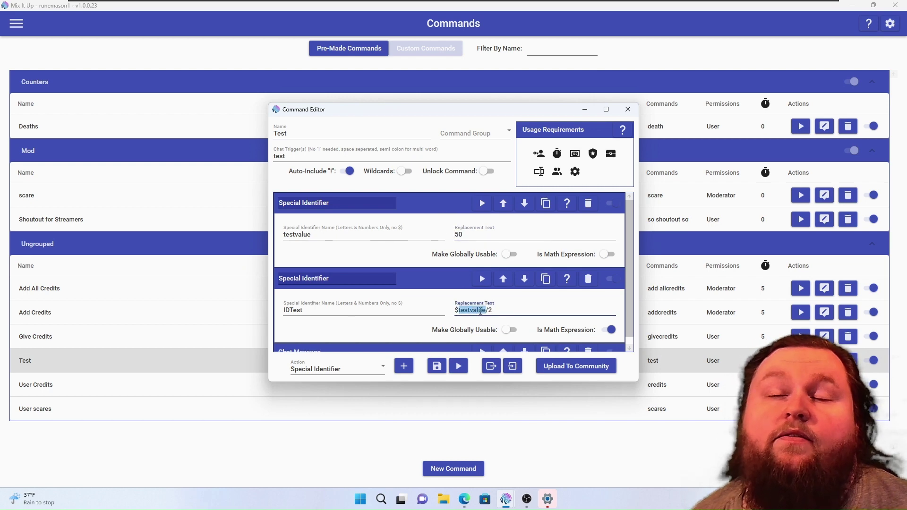
pyautogui.click(436, 366)
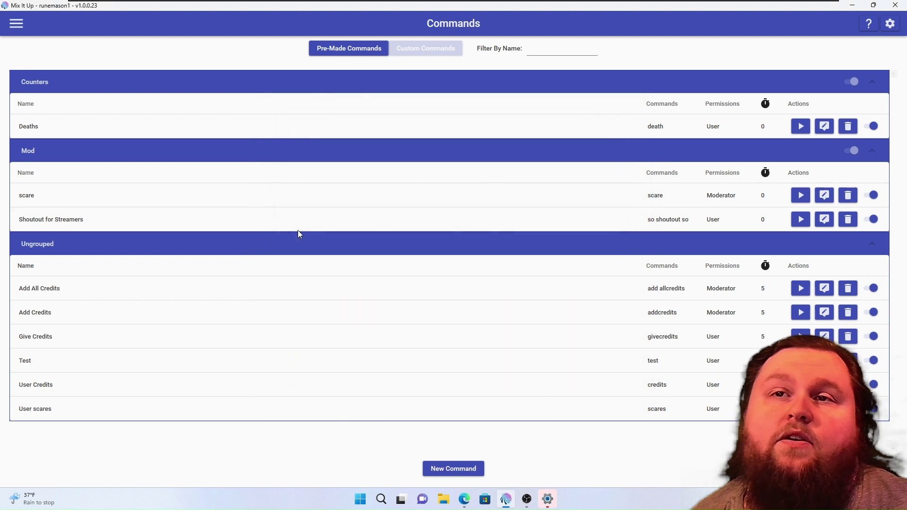
# Return to the channel chat and send !test to run the updated command
pyautogui.click(18, 24)
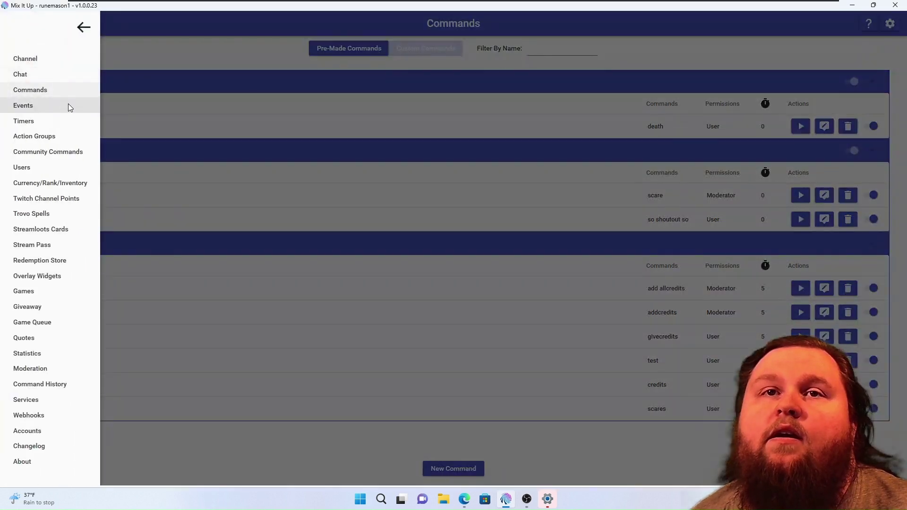
pyautogui.click(55, 78)
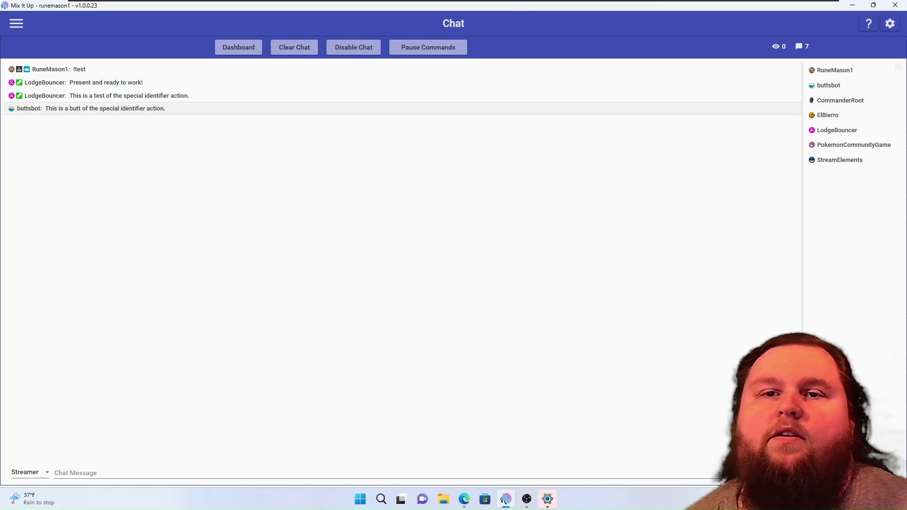
pyautogui.click(159, 476)
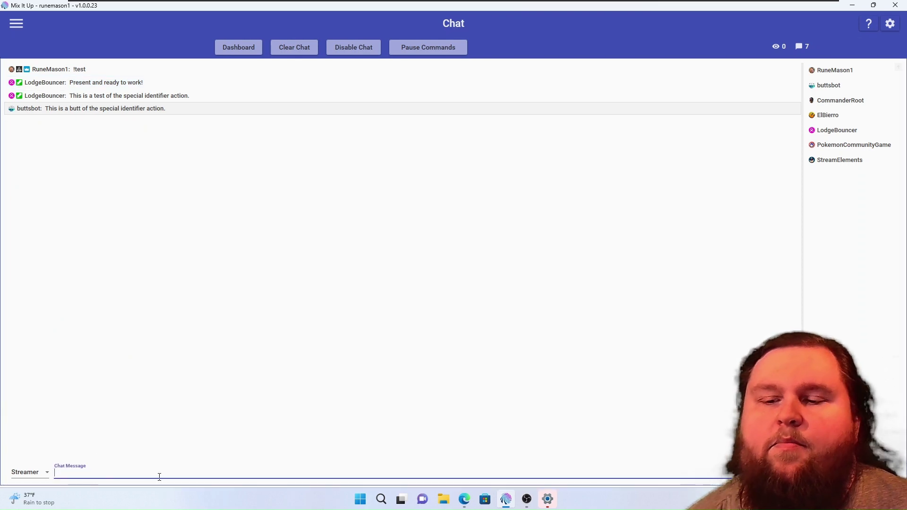
pyautogui.write('!test')
pyautogui.press('Return')
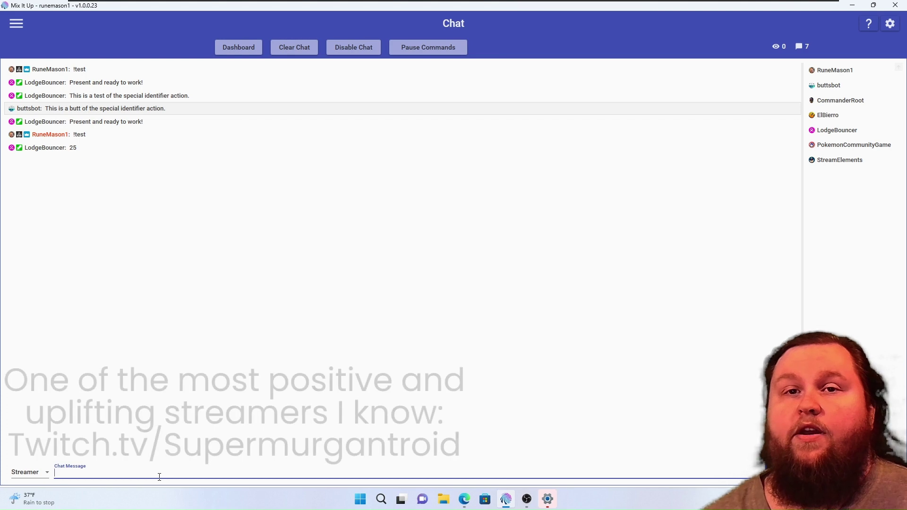
# Send the featured streamer's channel name in capital letters as a chat message
pyautogui.write('SUPERMUR')
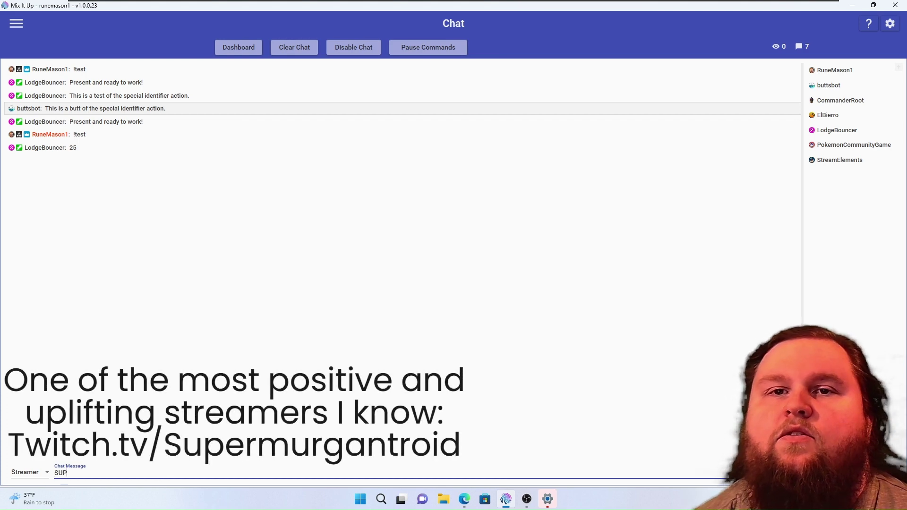
pyautogui.press('BackSpace')
pyautogui.write('RGANT')
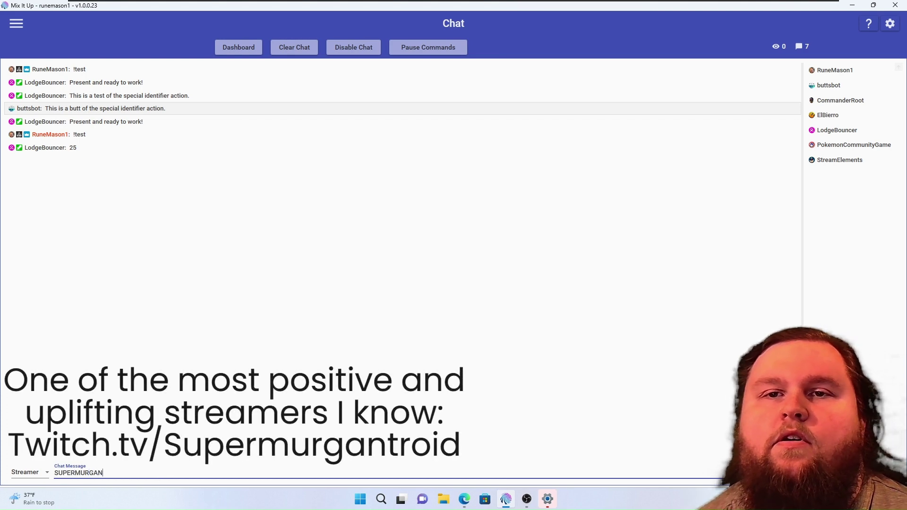
pyautogui.write('ID')
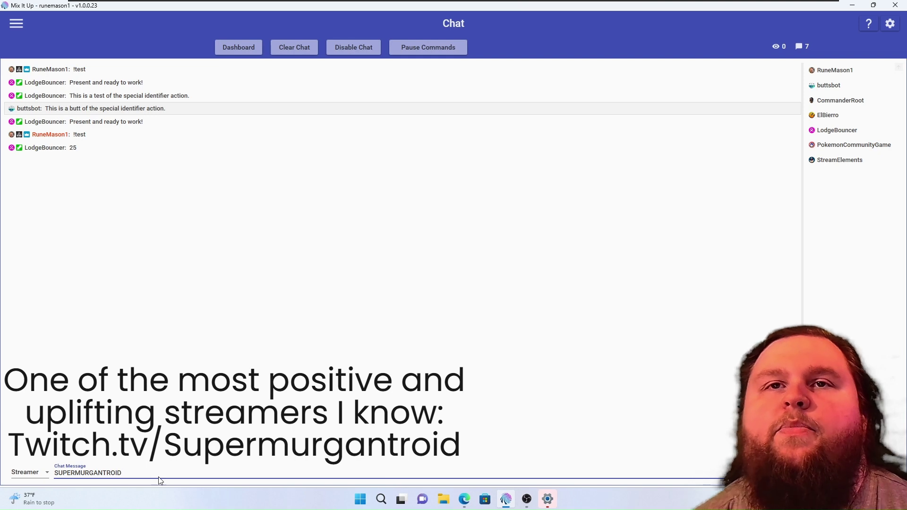
pyautogui.press('Return')
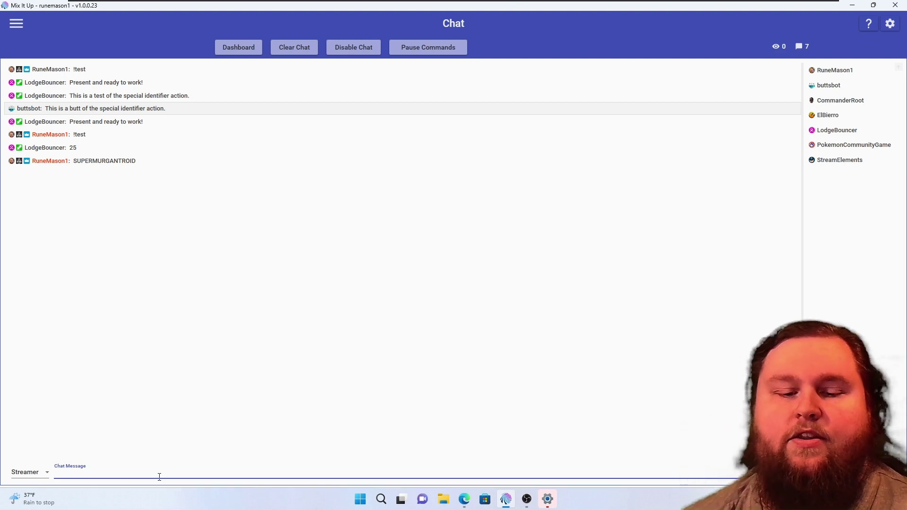
# Write the rounding expression round(num/den) as a draft chat message without sending it
pyautogui.write('round')
pyautogui.press('BackSpace')
pyautogui.press('BackSpace')
pyautogui.write('nd')
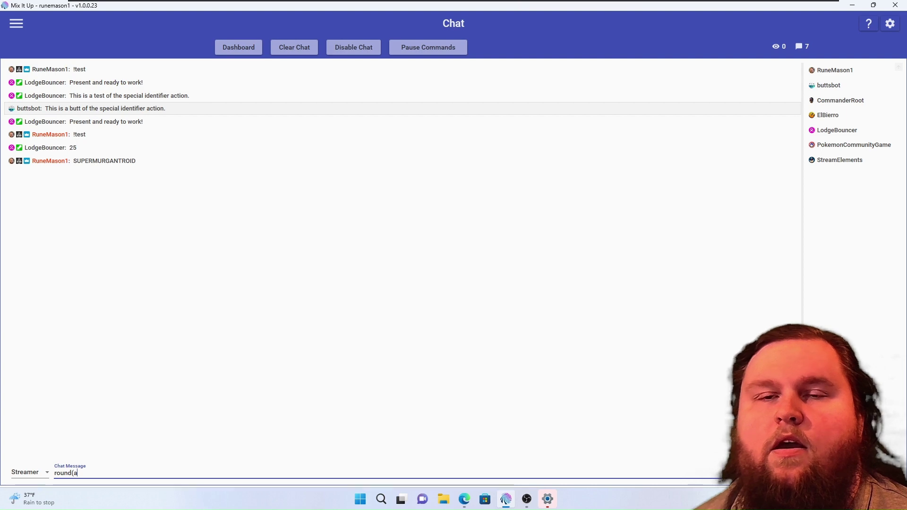
pyautogui.write('(num')
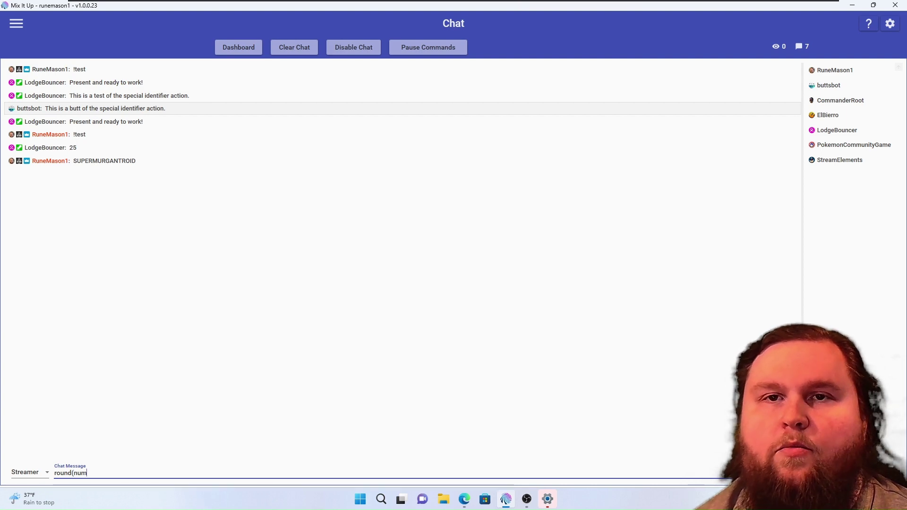
pyautogui.write('/den')
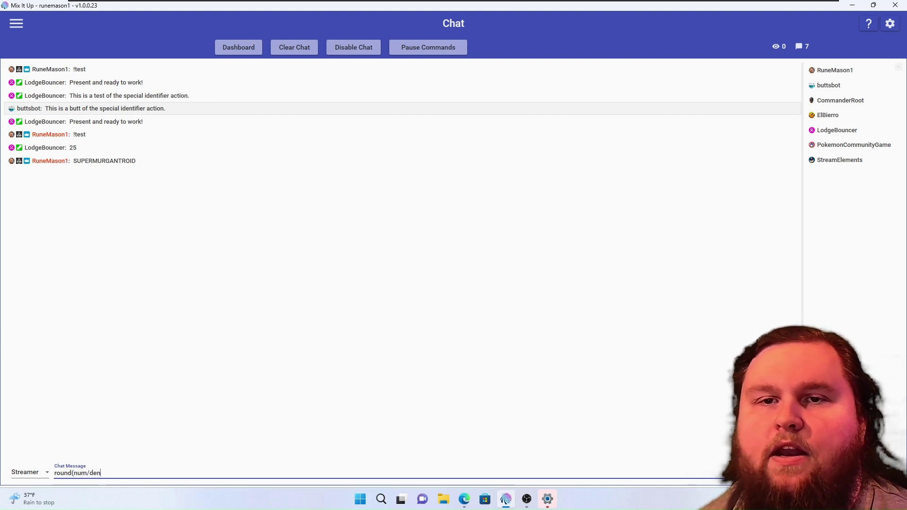
pyautogui.write(')')
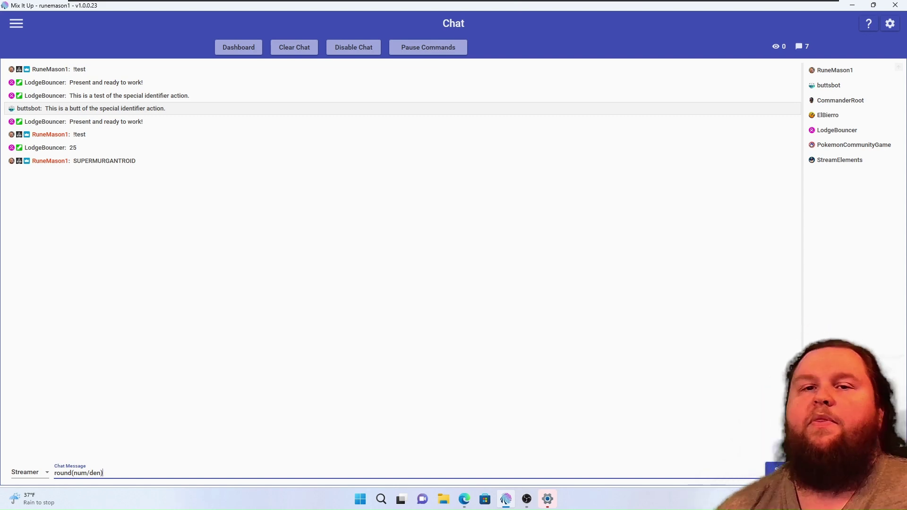